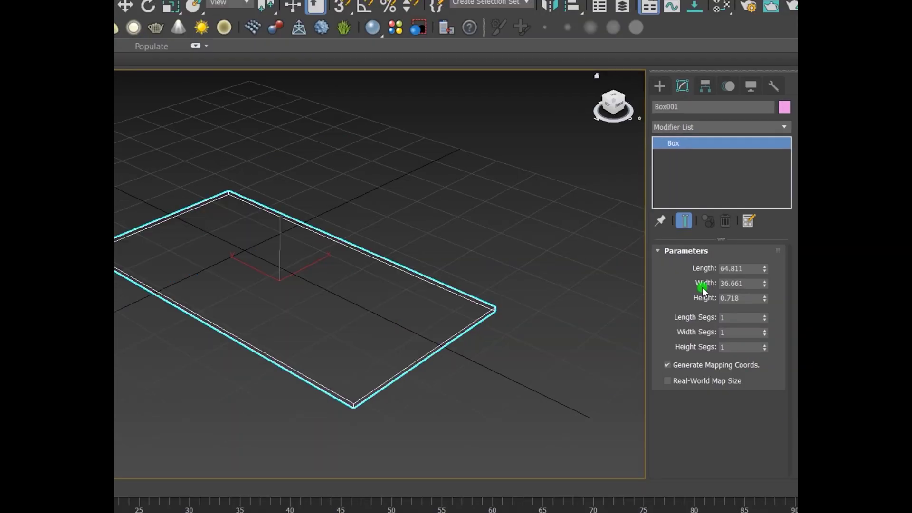
Subdivide the flat pink box into 66 length segments and 73 width segments.
{"action": "left_click_drag", "start_coordinate": [702, 287], "coordinate": [703, 281]}
{"action": "left_click_drag", "start_coordinate": [761, 320], "coordinate": [763, 285]}
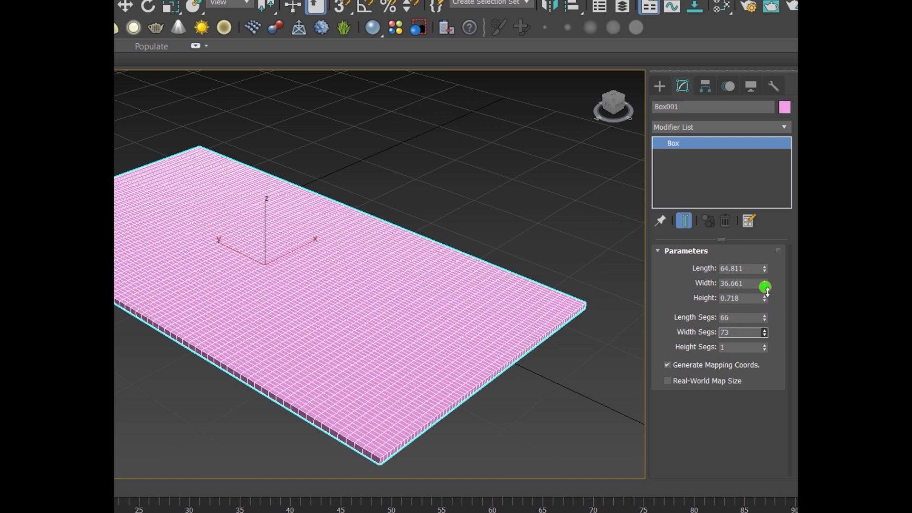
{"action": "left_click", "coordinate": [784, 127]}
{"action": "left_click", "coordinate": [711, 271]}
{"action": "left_click", "coordinate": [173, 47]}
{"action": "left_click", "coordinate": [380, 4]}
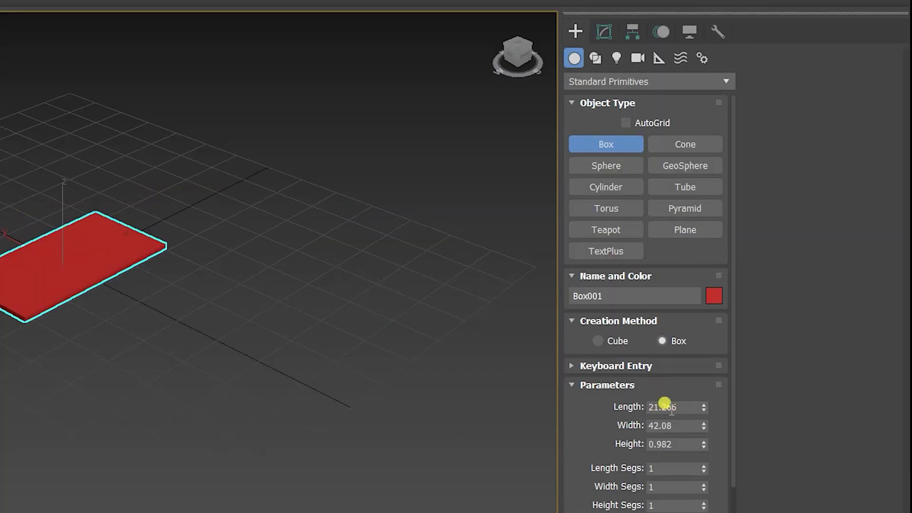
Set the red box's length to 0.6, width to 1.0 and height to 0.004.
{"action": "left_click", "coordinate": [683, 407]}
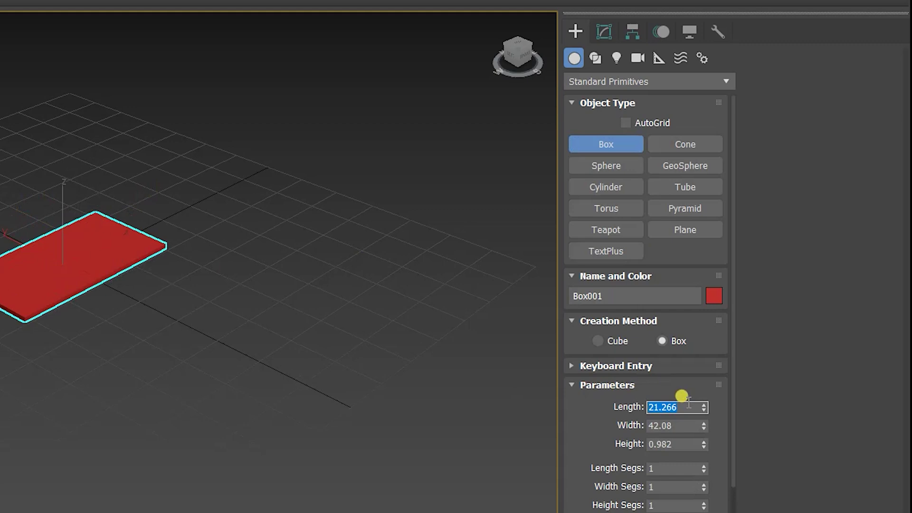
{"action": "type", "text": ".6"}
{"action": "key", "text": "Tab"}
{"action": "type", "text": "1"}
{"action": "key", "text": "Tab"}
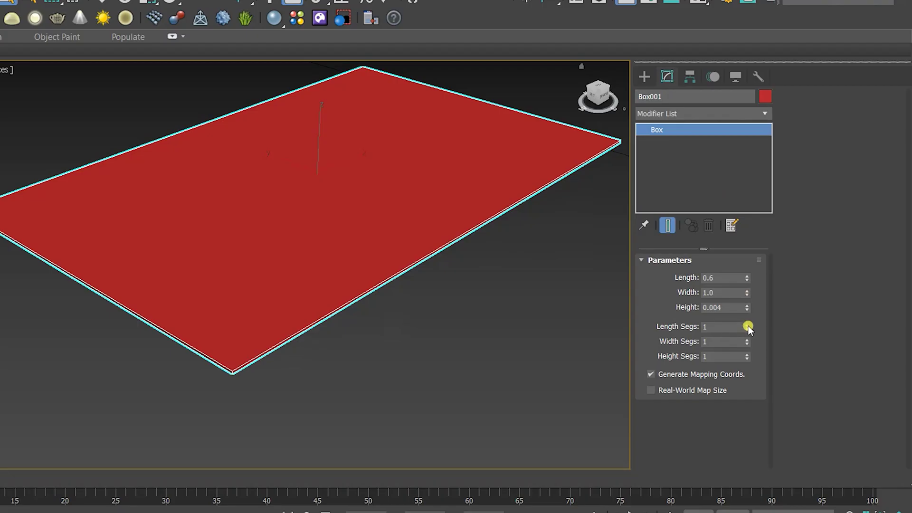
Subdivide the box into 45 length segments, 65 width segments and 2 height segments.
{"action": "left_click_drag", "start_coordinate": [748, 326], "coordinate": [743, 293]}
{"action": "scroll", "coordinate": [318, 406], "scroll_direction": "down", "scroll_amount": 4}
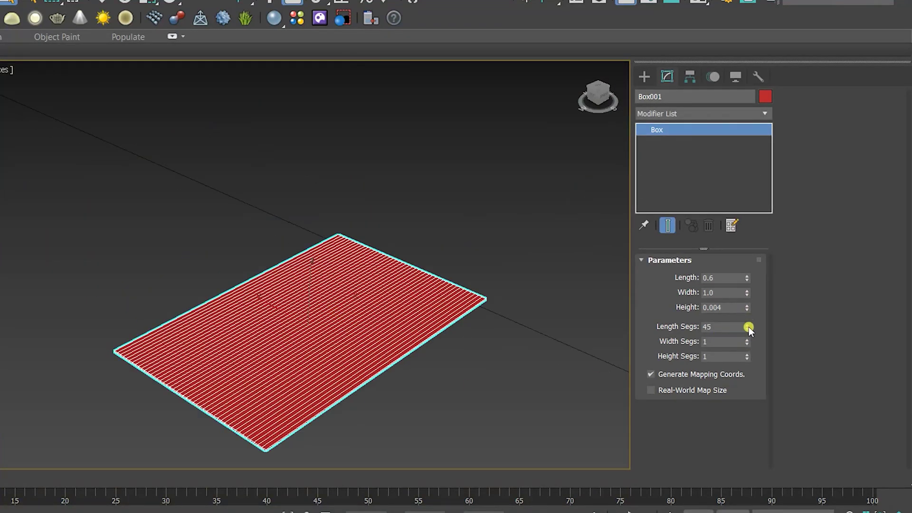
{"action": "left_click_drag", "start_coordinate": [745, 341], "coordinate": [742, 305]}
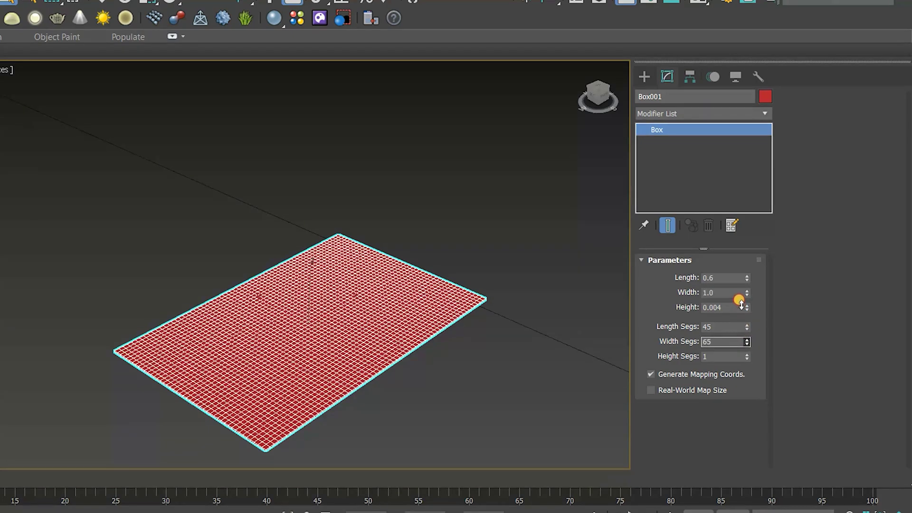
{"action": "left_click", "coordinate": [747, 352]}
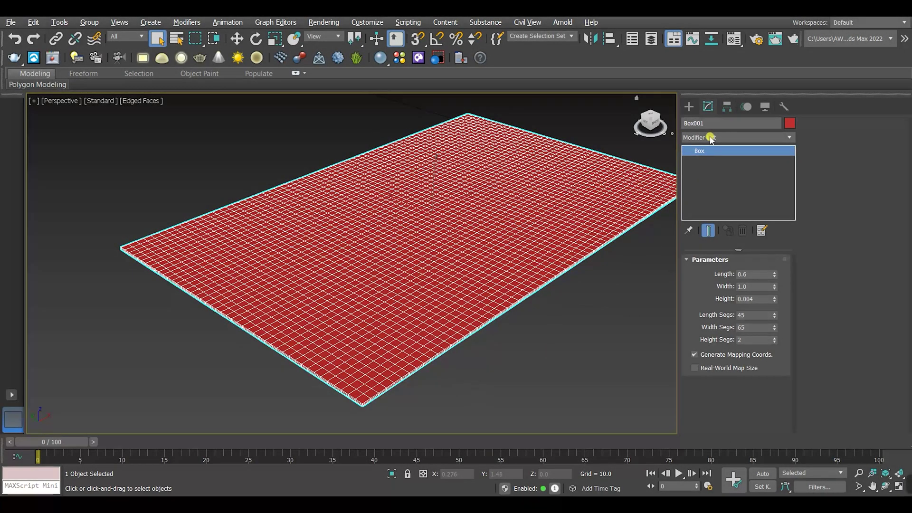
Apply the Cloth modifier to the subdivided box.
{"action": "left_click", "coordinate": [711, 138]}
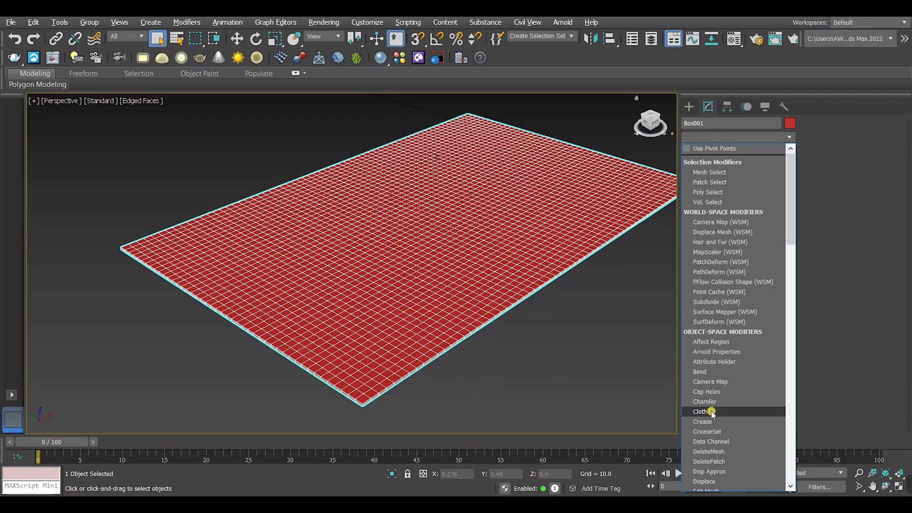
{"action": "left_click", "coordinate": [712, 412]}
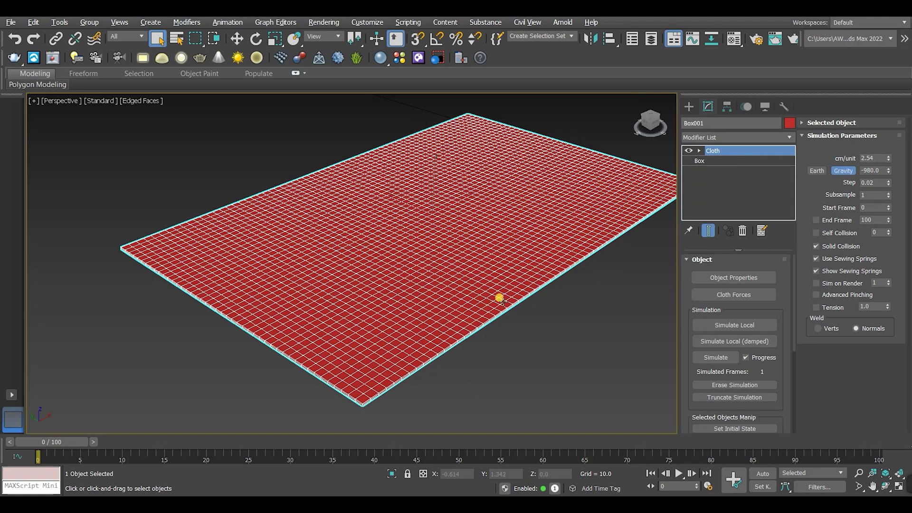
{"action": "left_click", "coordinate": [713, 323]}
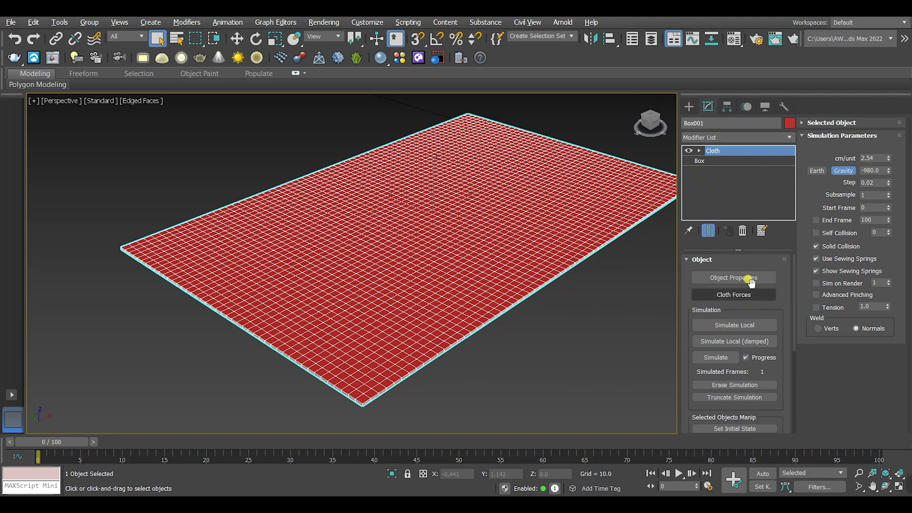
In the cloth object properties, make Box001 a cloth with the Cotton preset and a pressure of 8.
{"action": "left_click", "coordinate": [751, 278]}
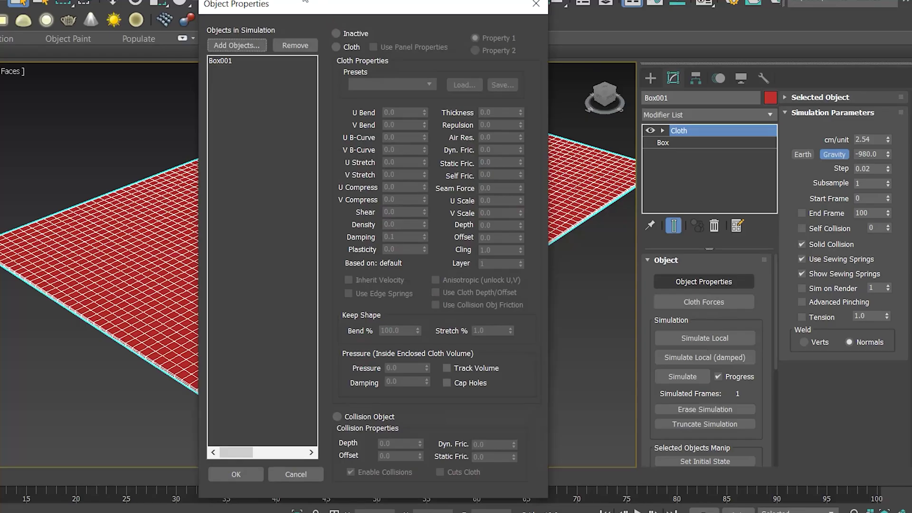
{"action": "left_click_drag", "start_coordinate": [300, 6], "coordinate": [556, 26]}
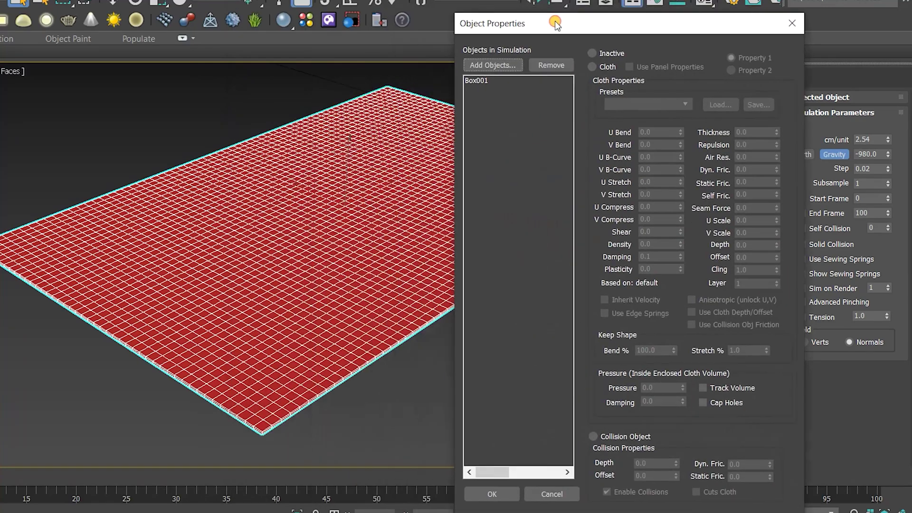
{"action": "left_click", "coordinate": [480, 82]}
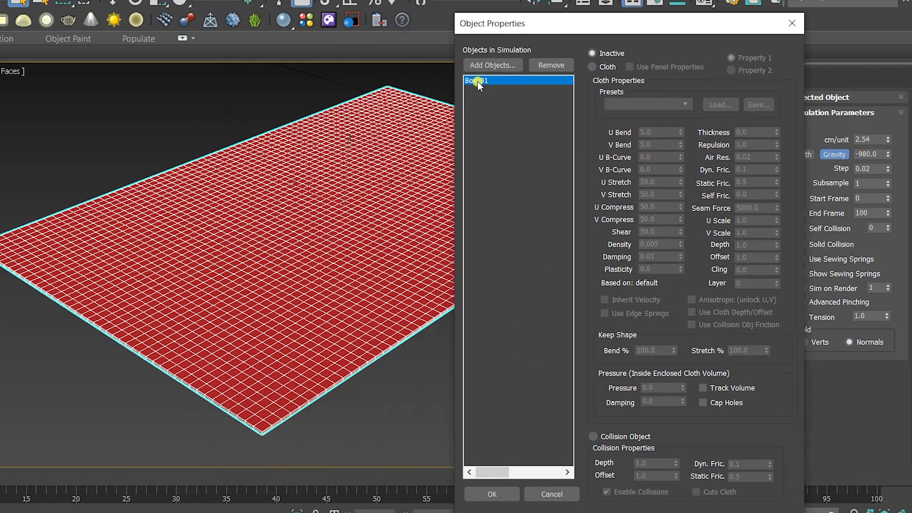
{"action": "left_click", "coordinate": [594, 66]}
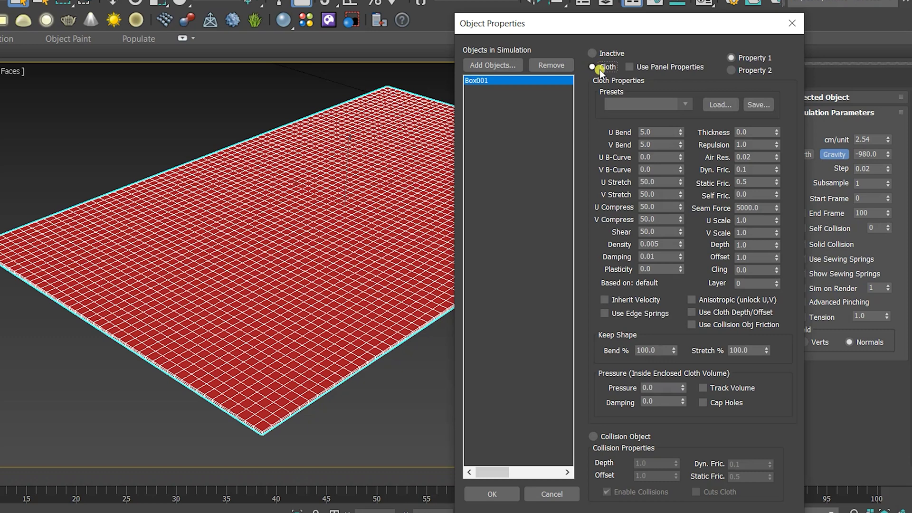
{"action": "left_click", "coordinate": [626, 104]}
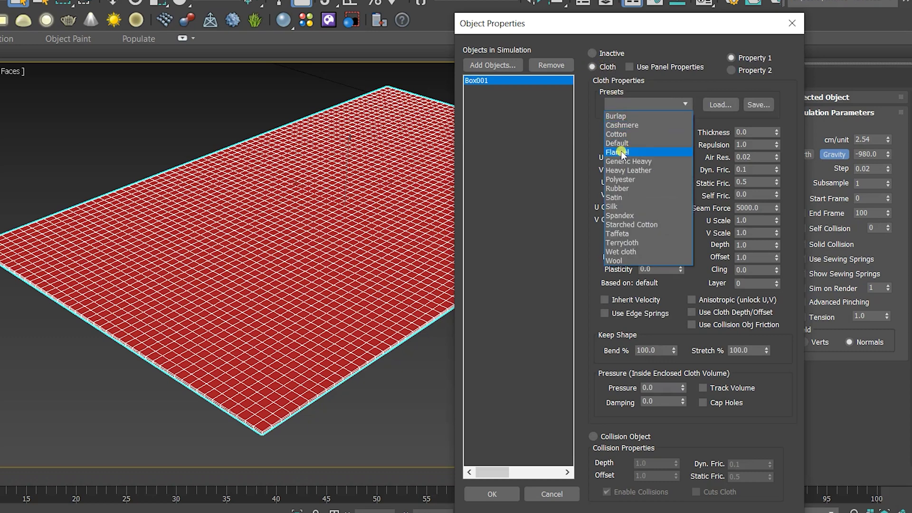
{"action": "left_click", "coordinate": [623, 135]}
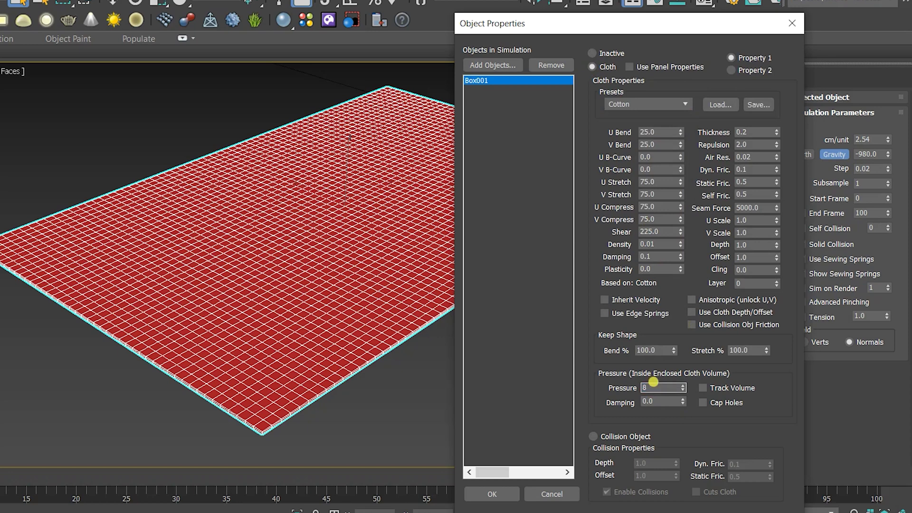
{"action": "left_click", "coordinate": [494, 494]}
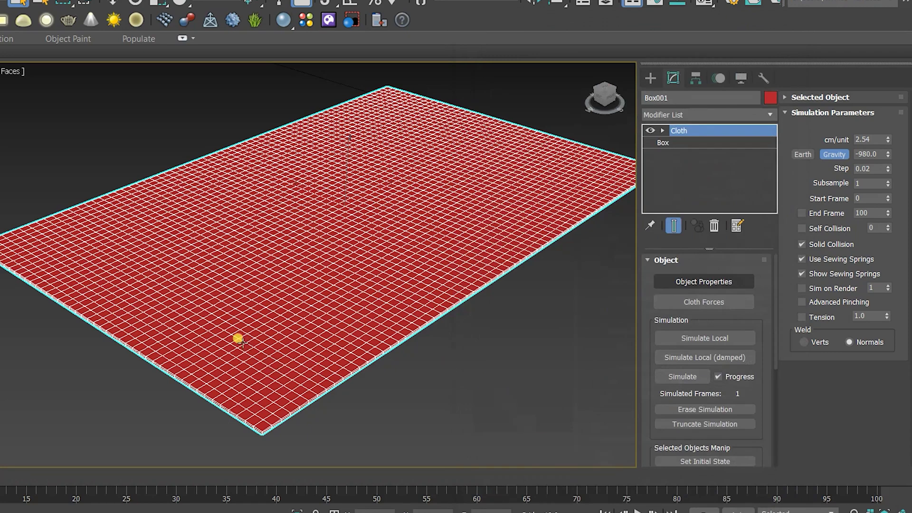
Set cm/unit to 4 with gravity off, and run the local cloth simulation until the box inflates into a pillow.
{"action": "scroll", "coordinate": [206, 321], "scroll_direction": "down", "scroll_amount": 2}
{"action": "double_click", "coordinate": [866, 139]}
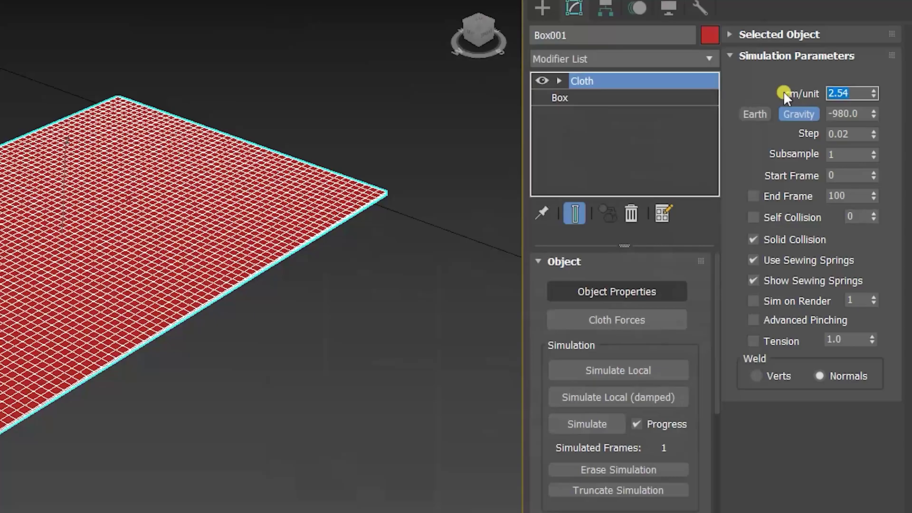
{"action": "type", "text": "4"}
{"action": "key", "text": "Return"}
{"action": "left_click", "coordinate": [617, 370]}
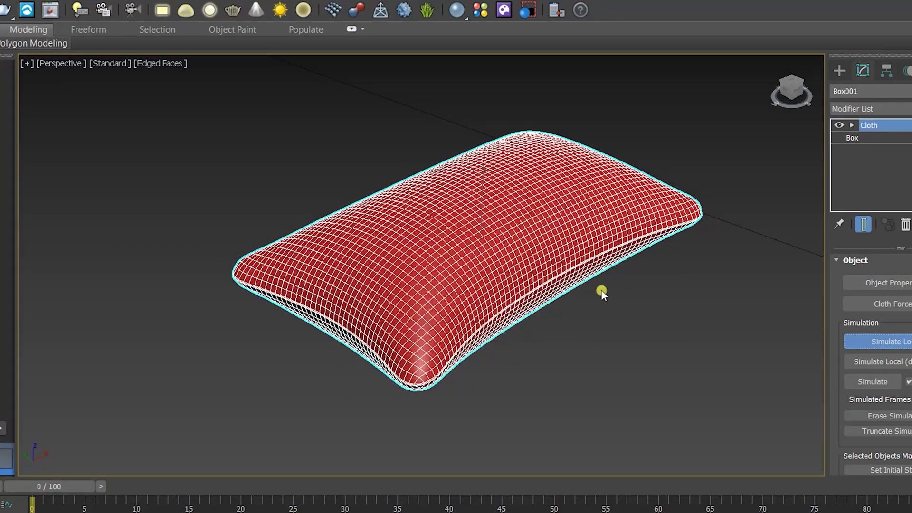
{"action": "left_click", "coordinate": [903, 341]}
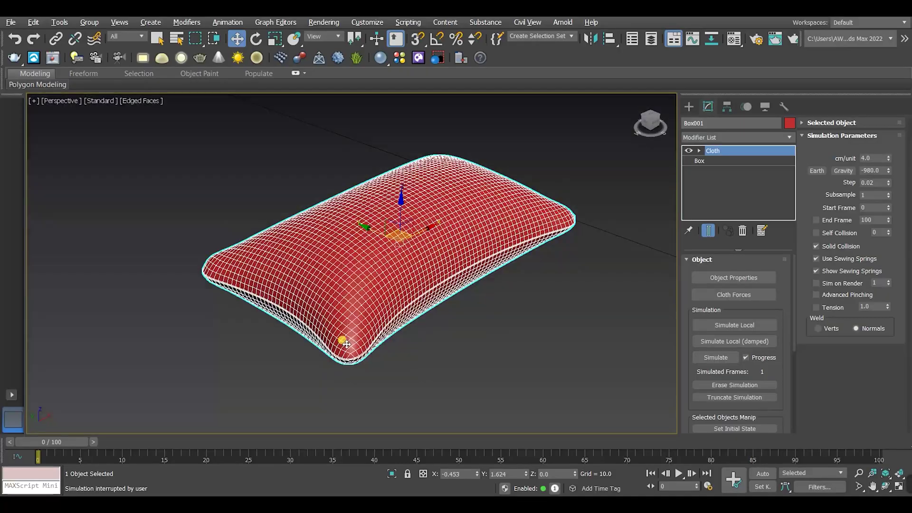
Hide the edged faces, inspect the inflated pillow and undo the cloth simulation.
{"action": "key", "text": "F4"}
{"action": "mouse_move", "coordinate": [346, 344]}
{"action": "middle_mouse_down", "text": "alt"}
{"action": "mouse_move", "coordinate": [566, 224]}
{"action": "mouse_move", "coordinate": [647, 118]}
{"action": "mouse_move", "coordinate": [643, 149]}
{"action": "mouse_move", "coordinate": [604, 113]}
{"action": "mouse_move", "coordinate": [433, 298]}
{"action": "middle_mouse_up", "text": "alt"}
{"action": "key", "text": "ctrl+z"}
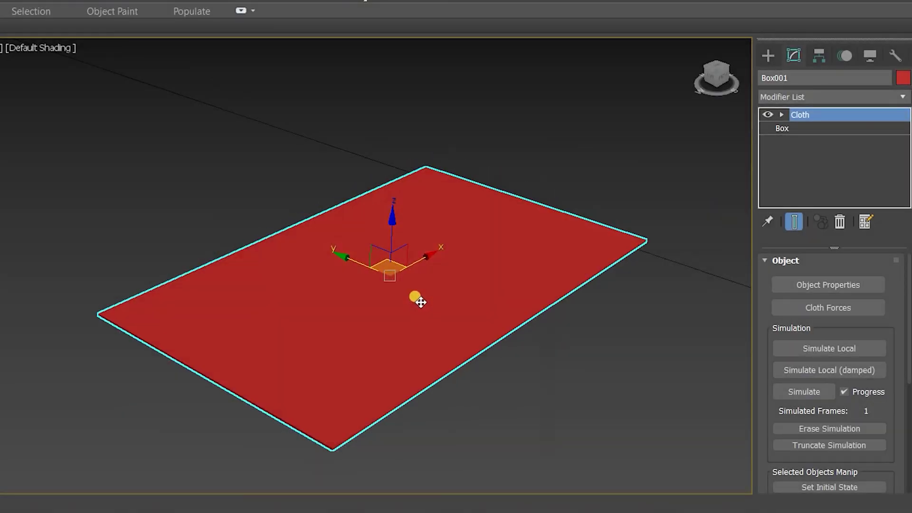
Reapply the Cotton preset to the Box001 cloth and enter a new inside pressure in its object properties.
{"action": "left_click", "coordinate": [829, 285]}
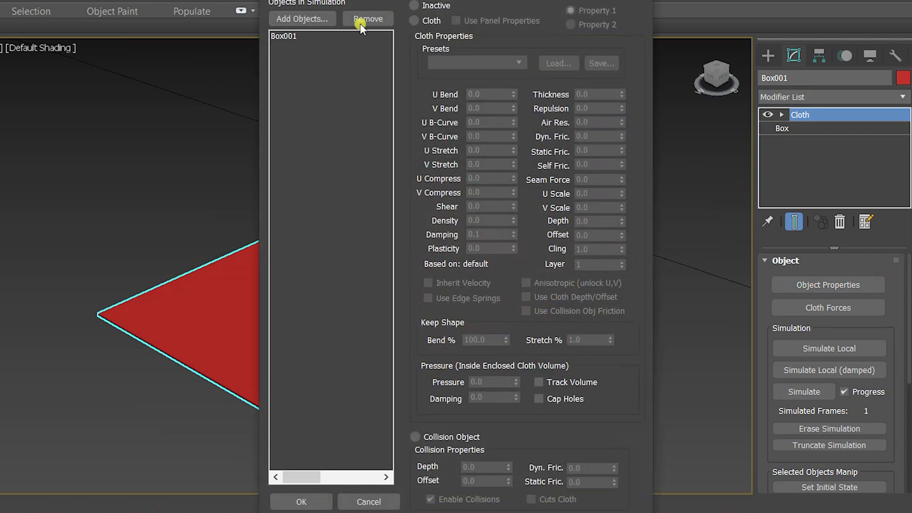
{"action": "left_click", "coordinate": [276, 35]}
{"action": "left_click", "coordinate": [444, 19]}
{"action": "left_click", "coordinate": [457, 63]}
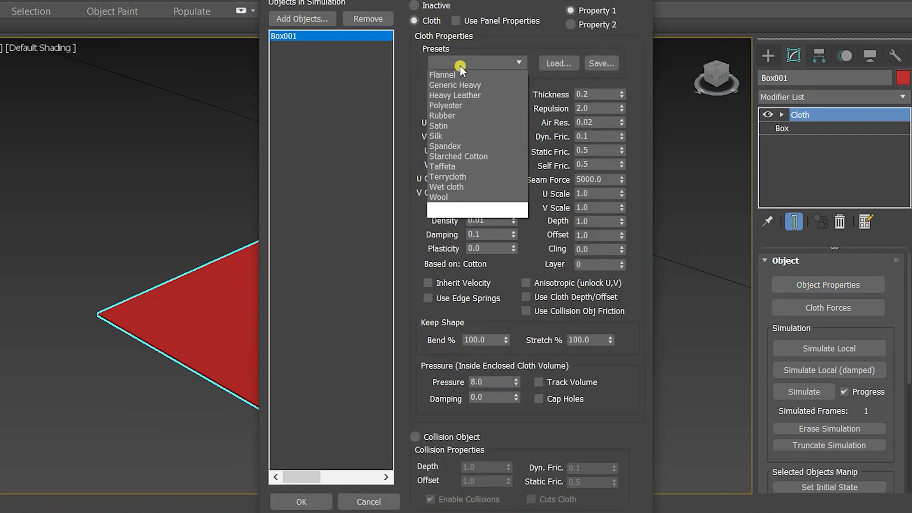
{"action": "scroll", "coordinate": [460, 86], "scroll_direction": "up", "scroll_amount": 3}
{"action": "left_click", "coordinate": [461, 107]}
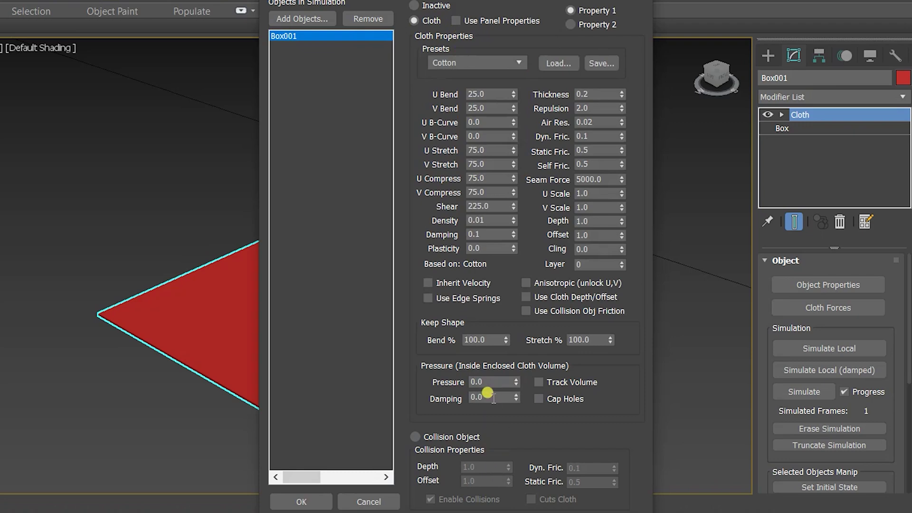
{"action": "double_click", "coordinate": [493, 381]}
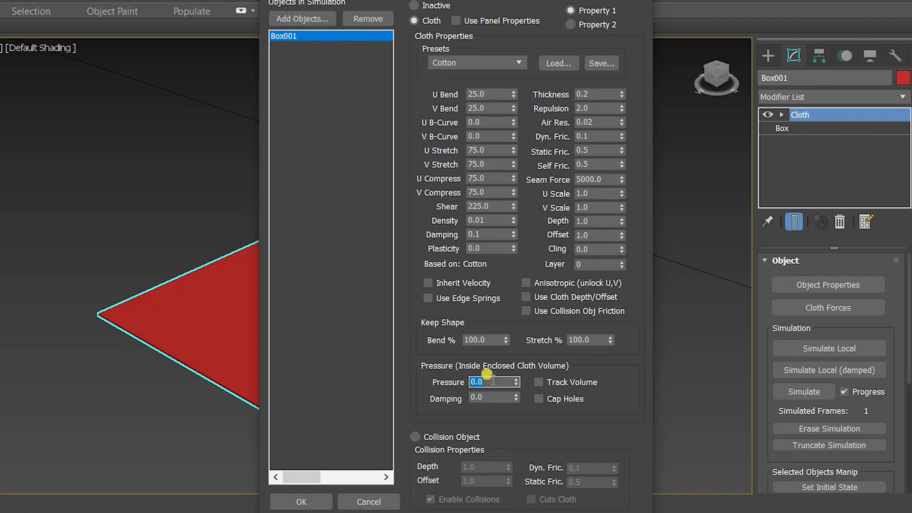
{"action": "left_click", "coordinate": [301, 502]}
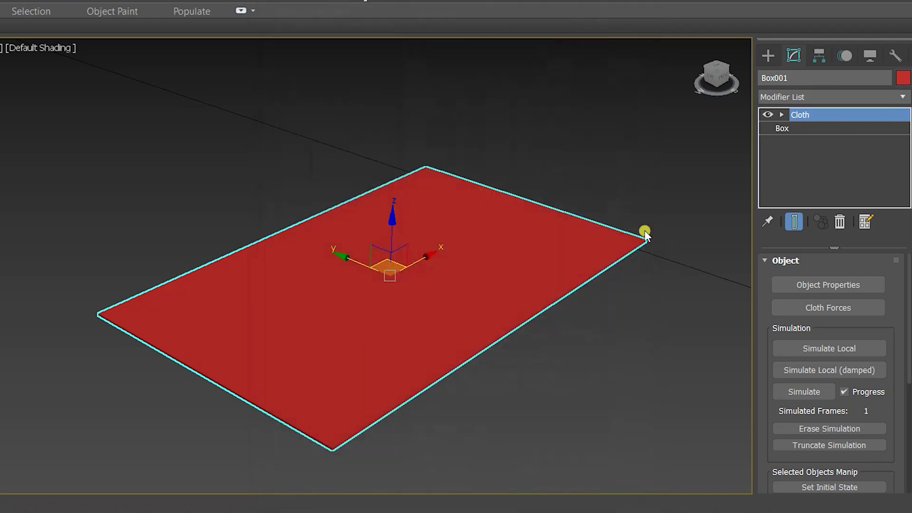
Run the local cloth simulation again and view the inflating pillow from another angle.
{"action": "left_click", "coordinate": [831, 348]}
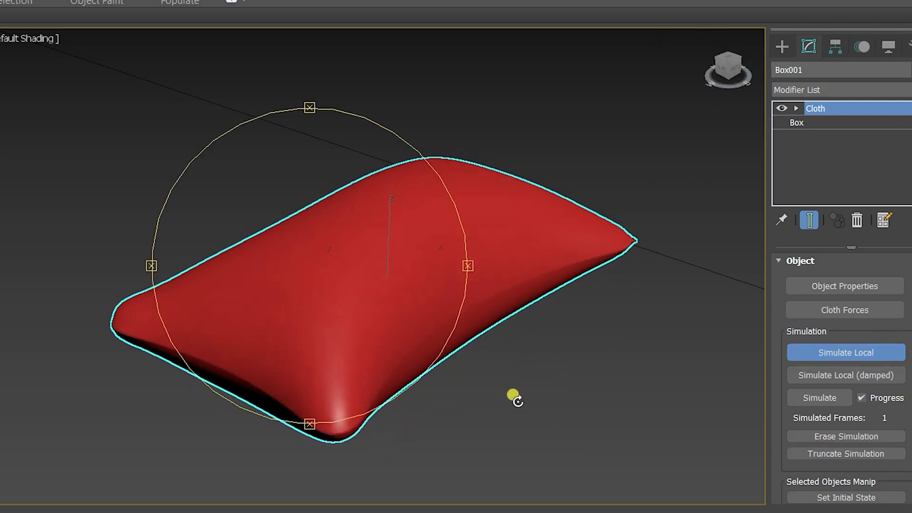
{"action": "middle_click_drag", "start_coordinate": [515, 397], "coordinate": [285, 314], "text": "alt"}
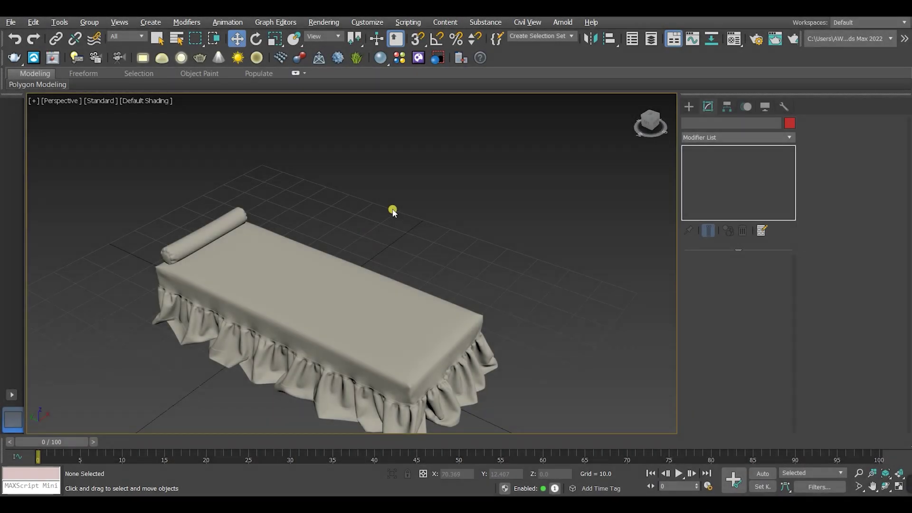
In the top view of the bed, create a box about 13.8 long, 24.9 wide and 4.8 high over the bolster end.
{"action": "scroll", "coordinate": [411, 226], "scroll_direction": "down", "scroll_amount": 3}
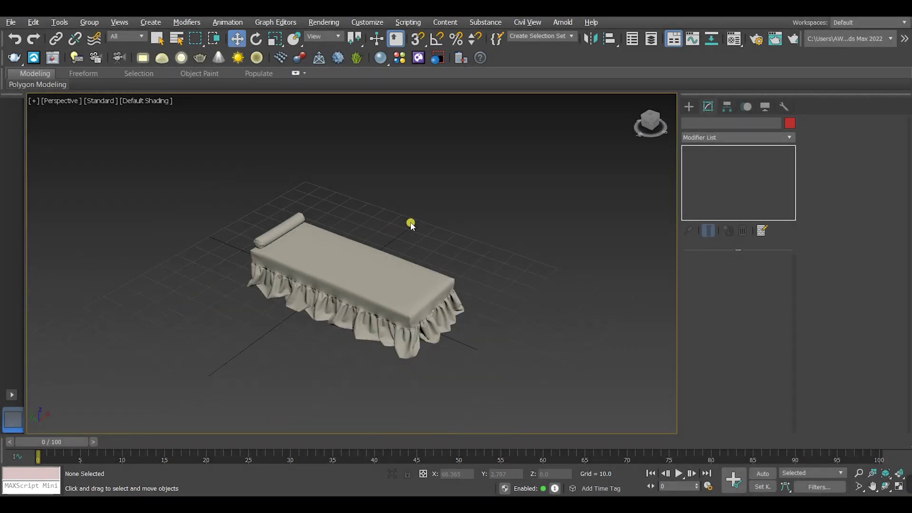
{"action": "key", "text": "t"}
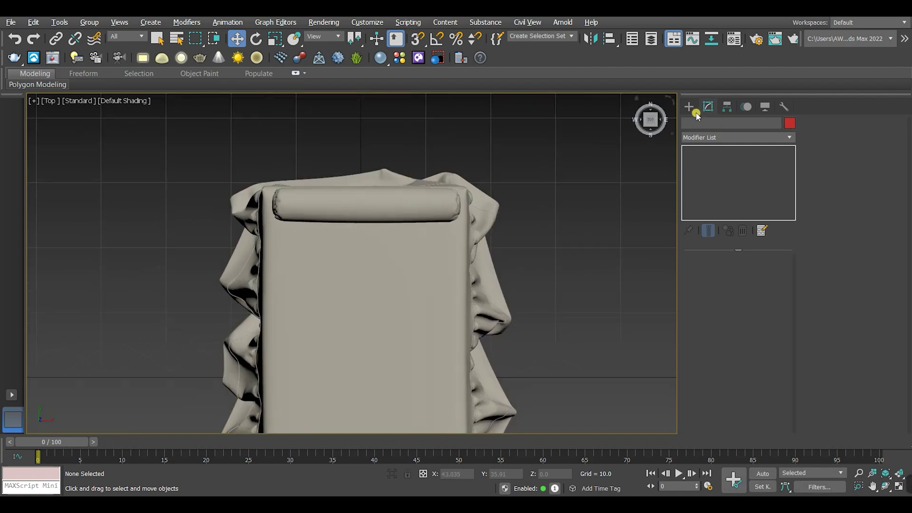
{"action": "left_click", "coordinate": [695, 113]}
{"action": "left_click", "coordinate": [709, 182]}
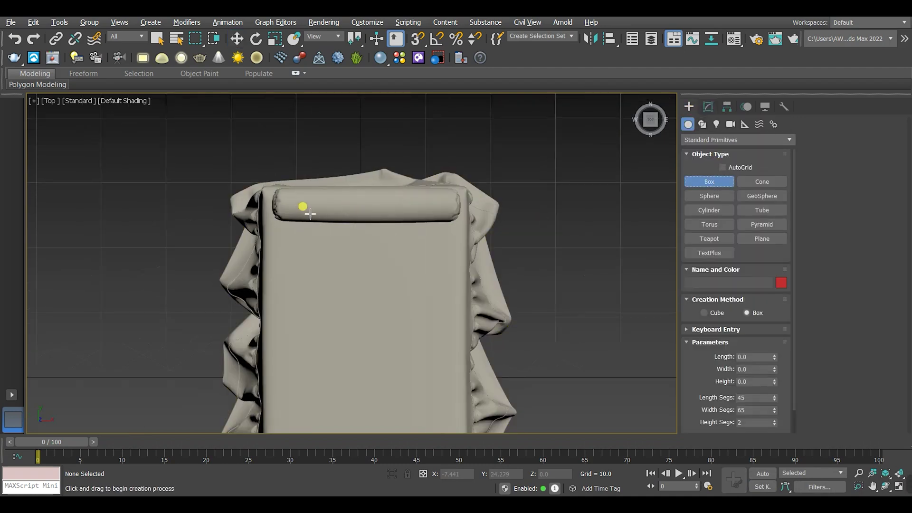
{"action": "left_click_drag", "start_coordinate": [287, 192], "coordinate": [450, 283]}
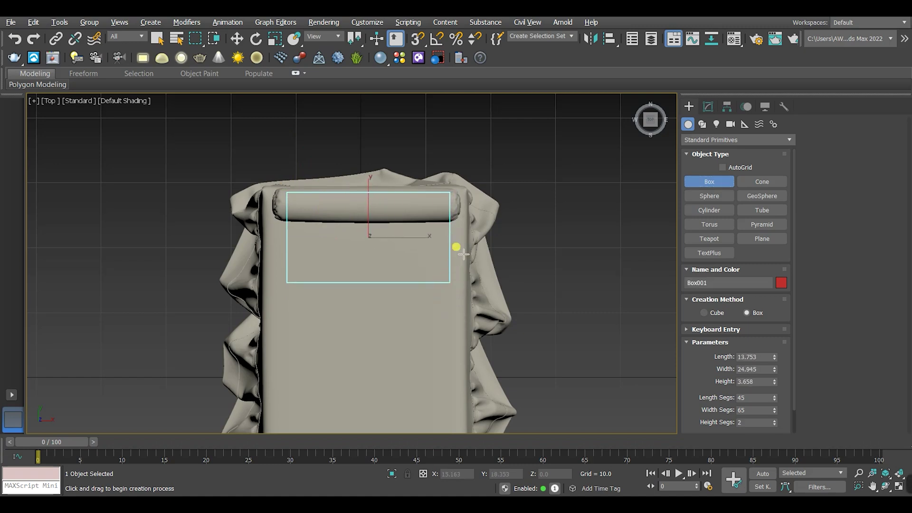
In the front view, raise the new box until it sits just above the bolster.
{"action": "key", "text": "f"}
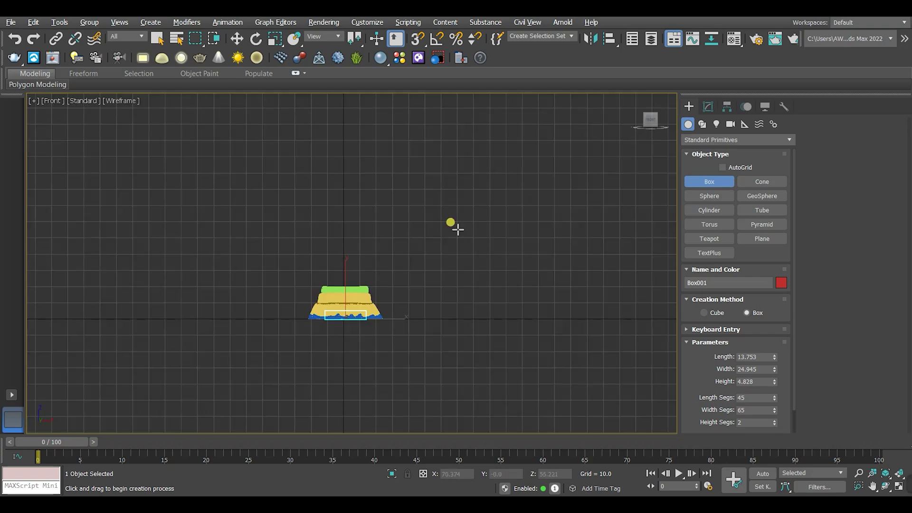
{"action": "scroll", "coordinate": [327, 283], "scroll_direction": "up", "scroll_amount": 4}
{"action": "key", "text": "w"}
{"action": "left_click_drag", "start_coordinate": [357, 317], "coordinate": [355, 251]}
{"action": "scroll", "coordinate": [360, 270], "scroll_direction": "up", "scroll_amount": 4}
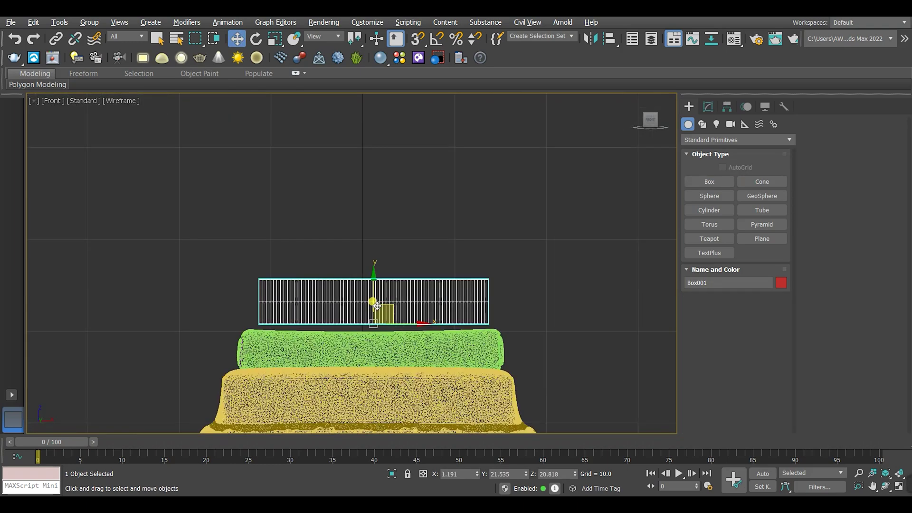
{"action": "left_click_drag", "start_coordinate": [369, 298], "coordinate": [373, 298]}
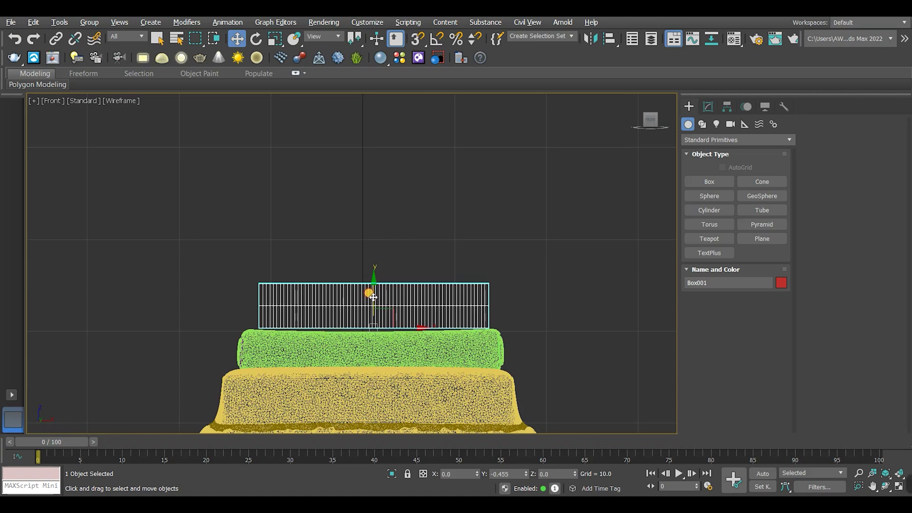
Flatten the new box above the bolster to a height of about 0.193.
{"action": "left_click", "coordinate": [708, 107]}
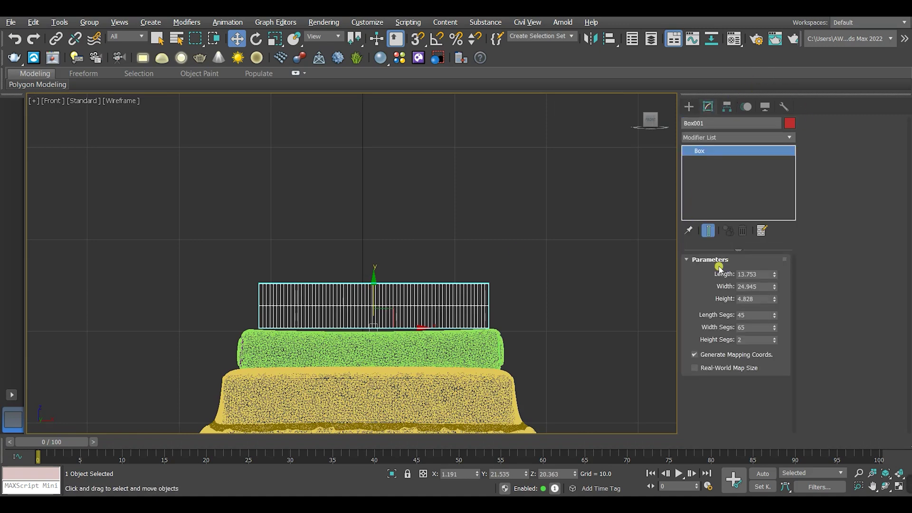
{"action": "left_click_drag", "start_coordinate": [776, 300], "coordinate": [770, 343]}
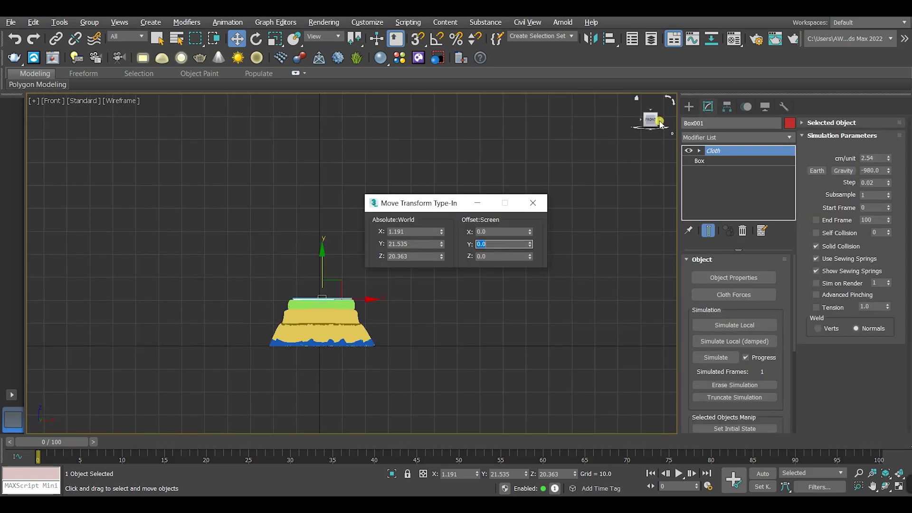
In the right view, tilt the flattened box and lower it so it leans over the bolster toward the mattress.
{"action": "left_click", "coordinate": [661, 122]}
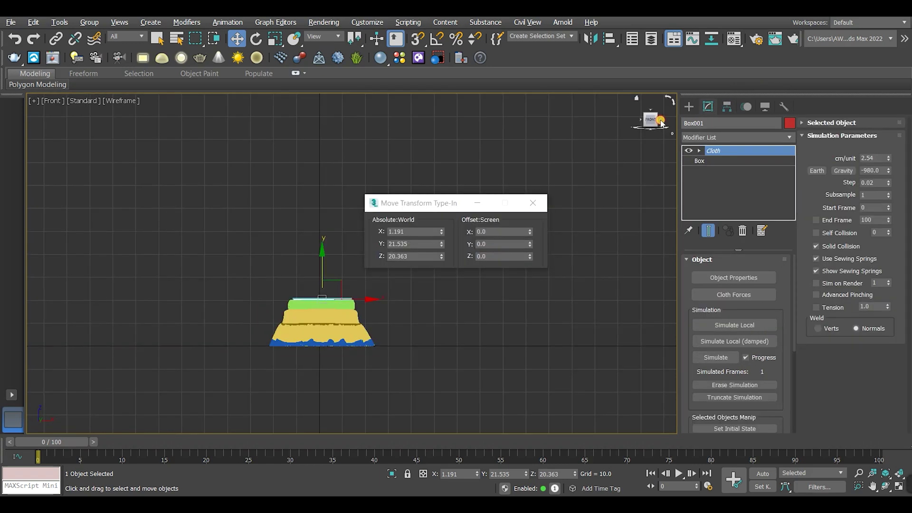
{"action": "middle_click_drag", "start_coordinate": [393, 287], "coordinate": [349, 338]}
{"action": "left_click", "coordinate": [533, 202]}
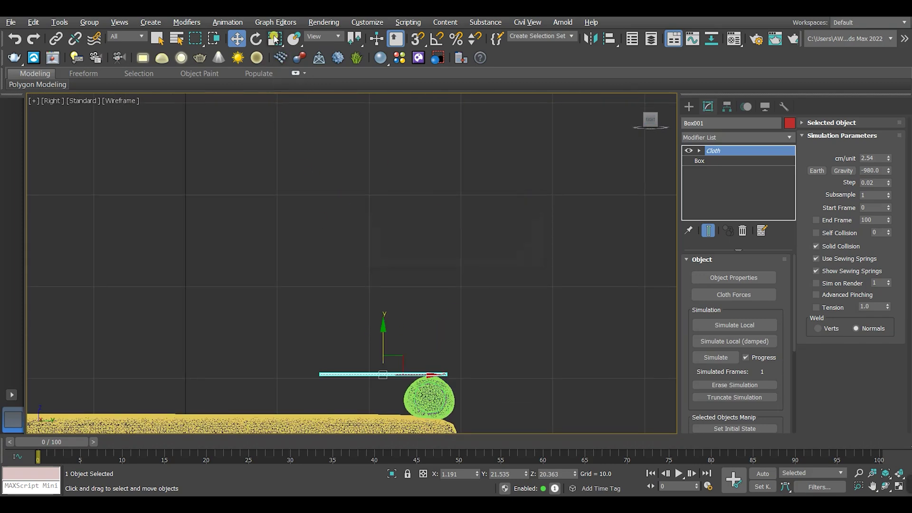
{"action": "left_click", "coordinate": [256, 39]}
{"action": "left_click_drag", "start_coordinate": [358, 337], "coordinate": [379, 386]}
{"action": "key", "text": "w"}
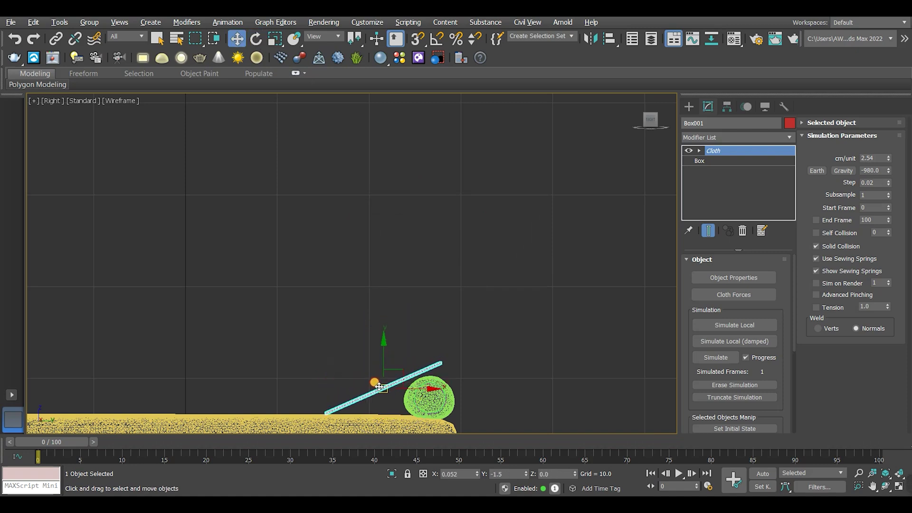
Ease the box's tilt so it rests over the bolster and mattress, and take the Cloth modifier back off.
{"action": "scroll", "coordinate": [383, 389], "scroll_direction": "up", "scroll_amount": 3}
{"action": "key", "text": "e"}
{"action": "left_click_drag", "start_coordinate": [403, 349], "coordinate": [396, 369]}
{"action": "key", "text": "w"}
{"action": "key", "text": "ctrl+z"}
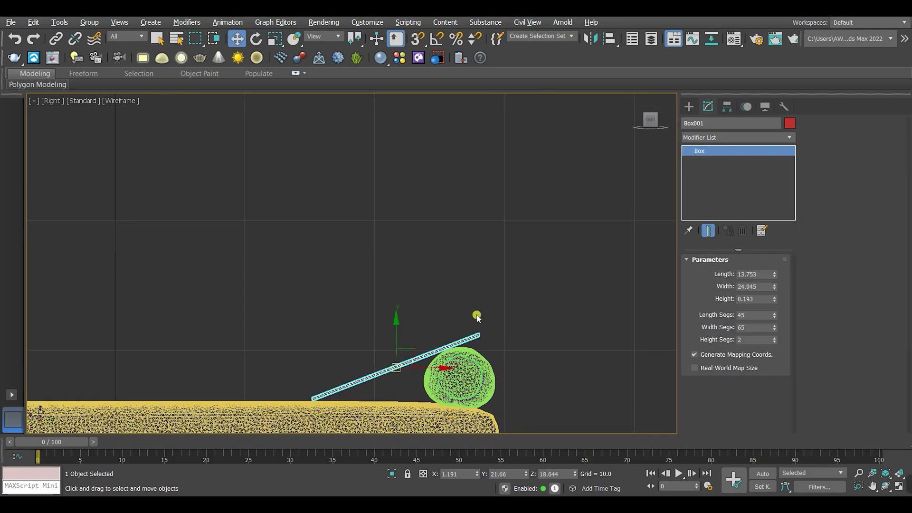
Raise the tilted box 40 units above the bed with an exact vertical offset.
{"action": "scroll", "coordinate": [407, 294], "scroll_direction": "down", "scroll_amount": 3}
{"action": "right_click", "coordinate": [237, 40]}
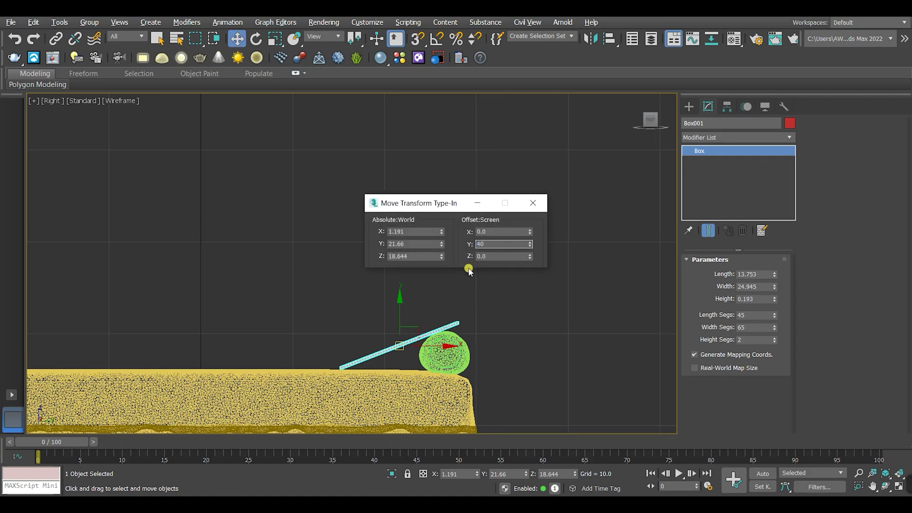
{"action": "key", "text": "Return"}
{"action": "left_click", "coordinate": [533, 203]}
{"action": "scroll", "coordinate": [344, 331], "scroll_direction": "down", "scroll_amount": 5}
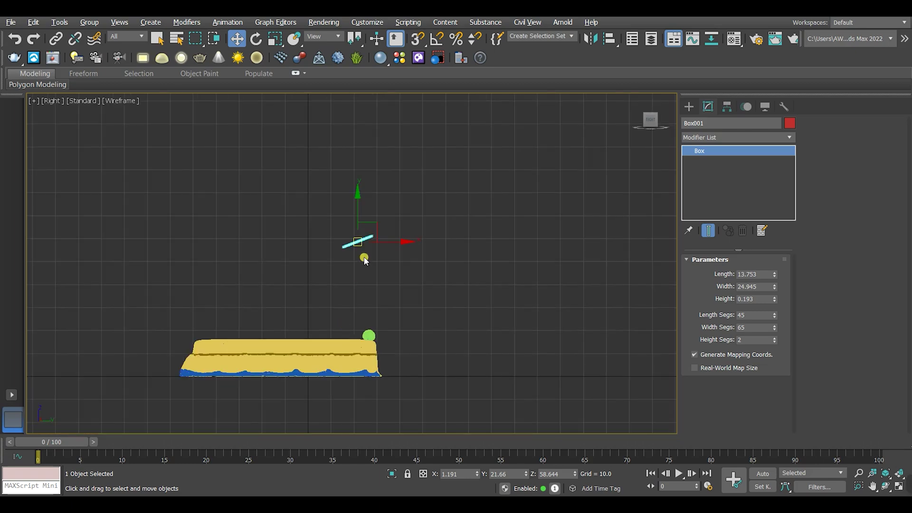
In the perspective view, reselect the raised box and apply the Cloth modifier to it.
{"action": "key", "text": "p"}
{"action": "left_click", "coordinate": [423, 197]}
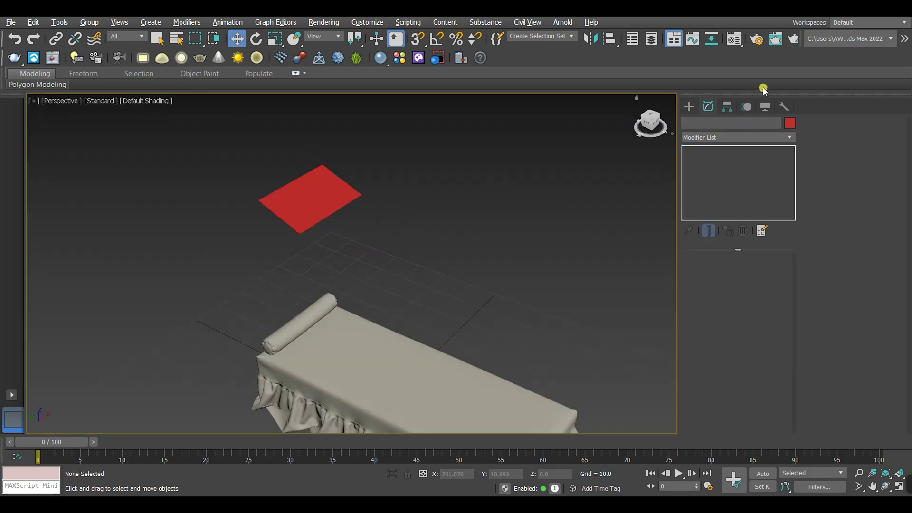
{"action": "left_click_drag", "start_coordinate": [649, 122], "coordinate": [343, 141]}
{"action": "scroll", "coordinate": [343, 142], "scroll_direction": "up", "scroll_amount": 3}
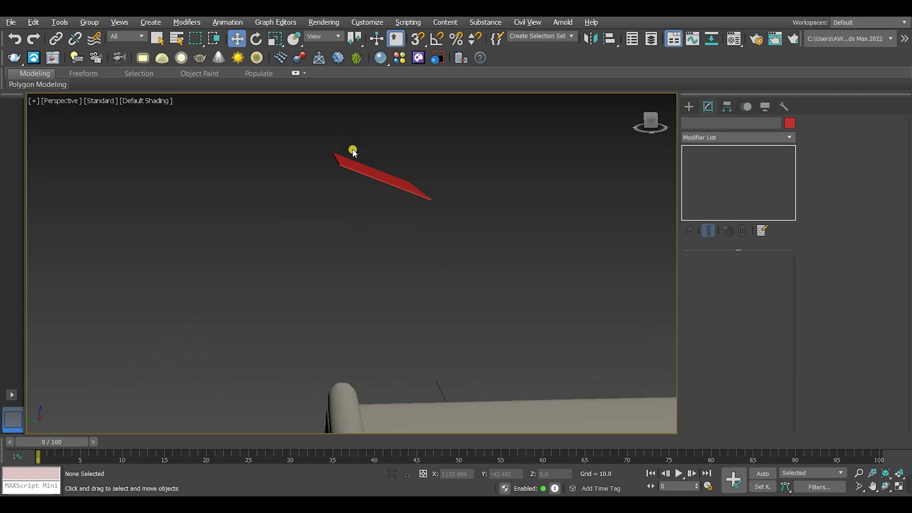
{"action": "left_click", "coordinate": [352, 151]}
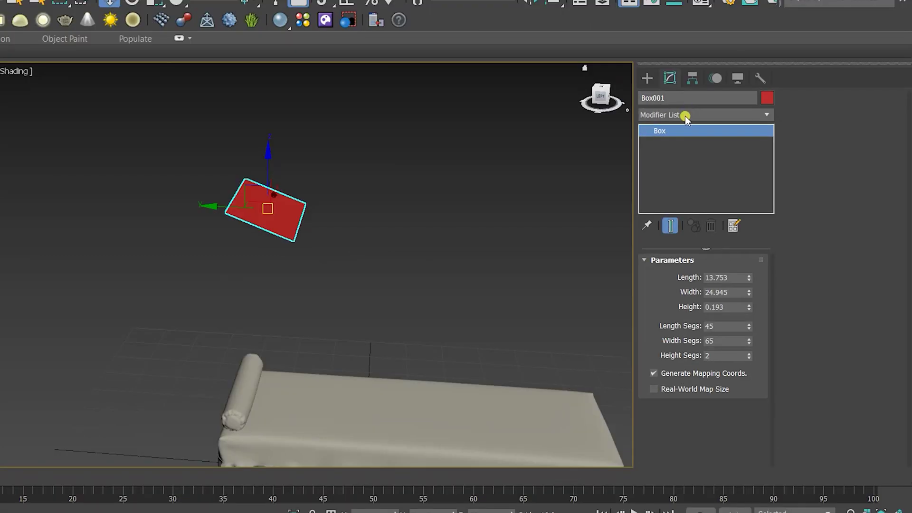
{"action": "left_click", "coordinate": [686, 117]}
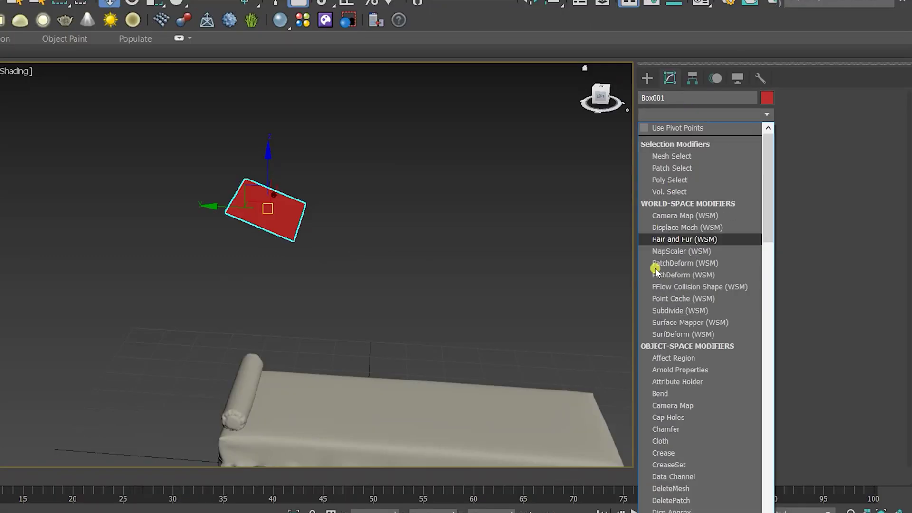
{"action": "left_click", "coordinate": [659, 442]}
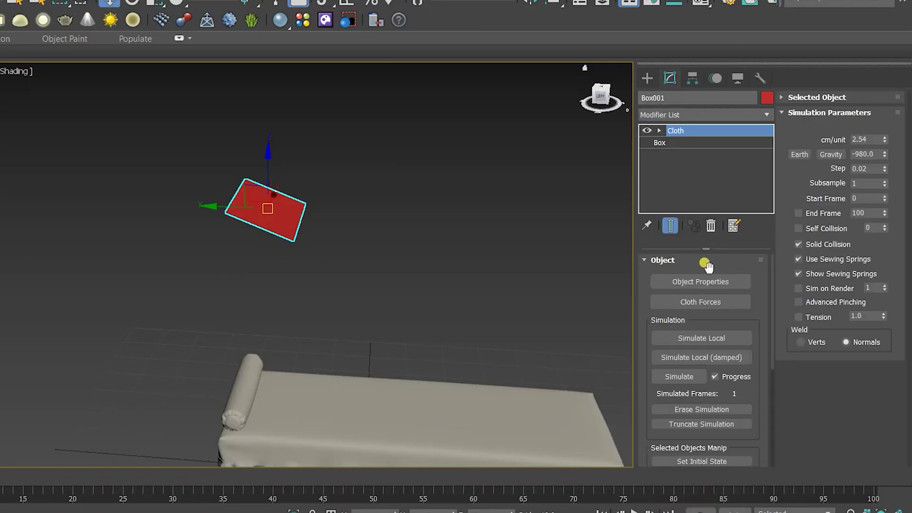
Add all the bed objects to the box's cloth simulation and define them as collision objects.
{"action": "left_click", "coordinate": [708, 281]}
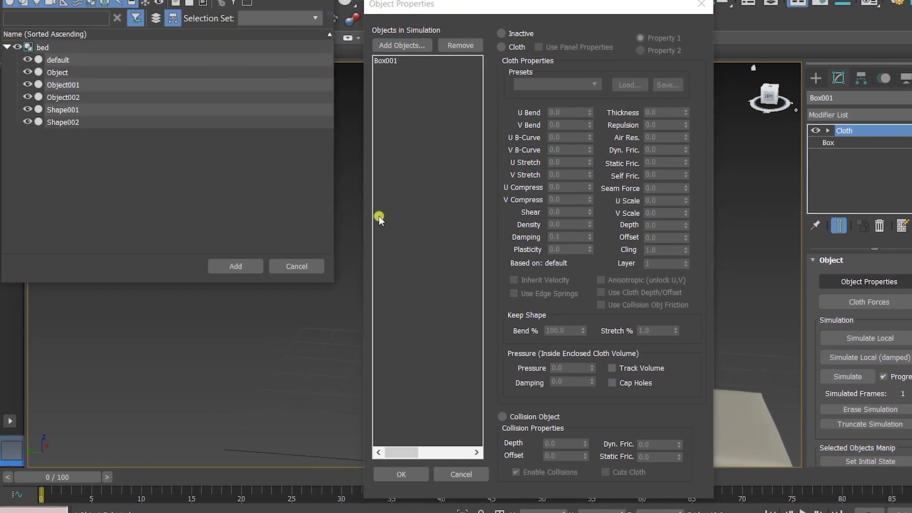
{"action": "key", "text": "ctrl+a"}
{"action": "left_click", "coordinate": [220, 266]}
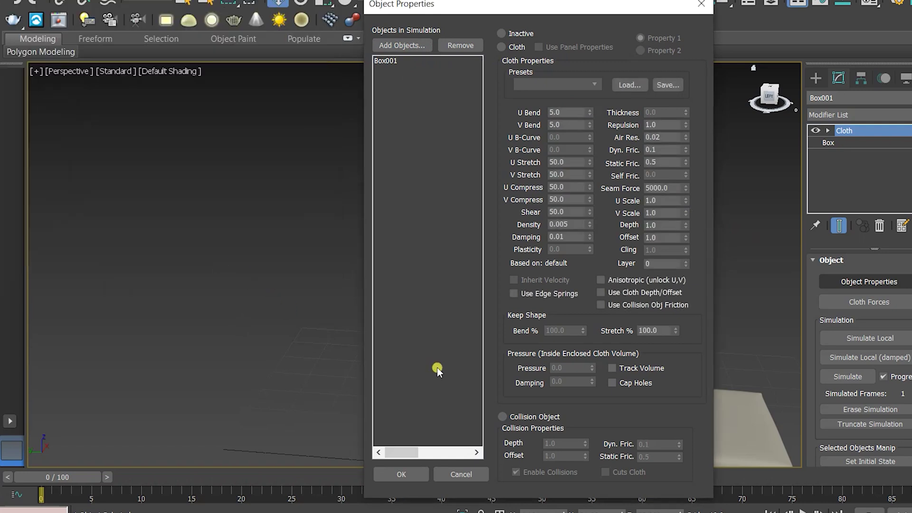
{"action": "left_click", "coordinate": [528, 417]}
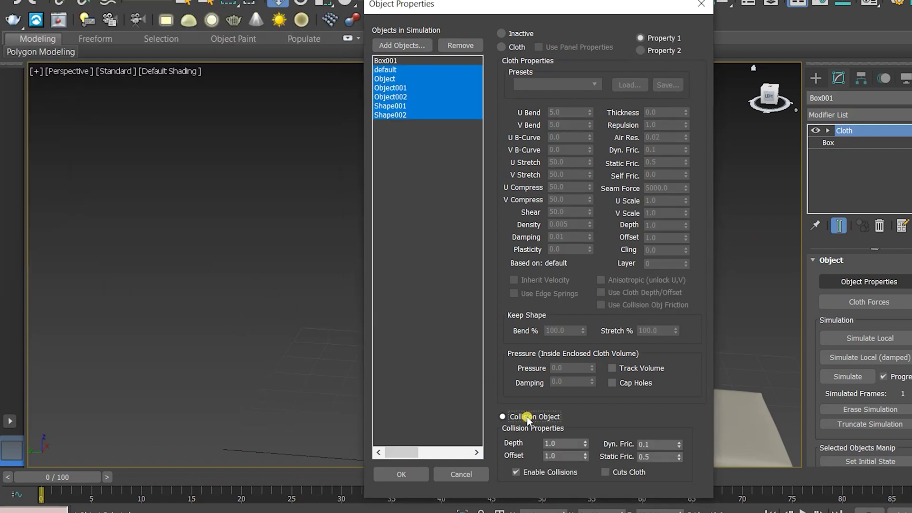
Define Box001 as cloth with the Cotton preset and an inside pressure of 80.
{"action": "left_click", "coordinate": [418, 60]}
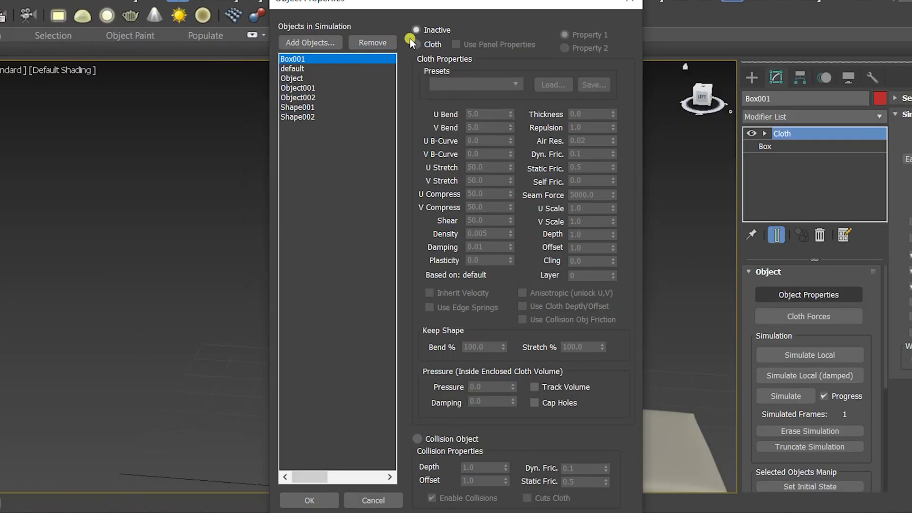
{"action": "left_click", "coordinate": [421, 45]}
{"action": "left_click", "coordinate": [470, 81]}
{"action": "left_click", "coordinate": [447, 124]}
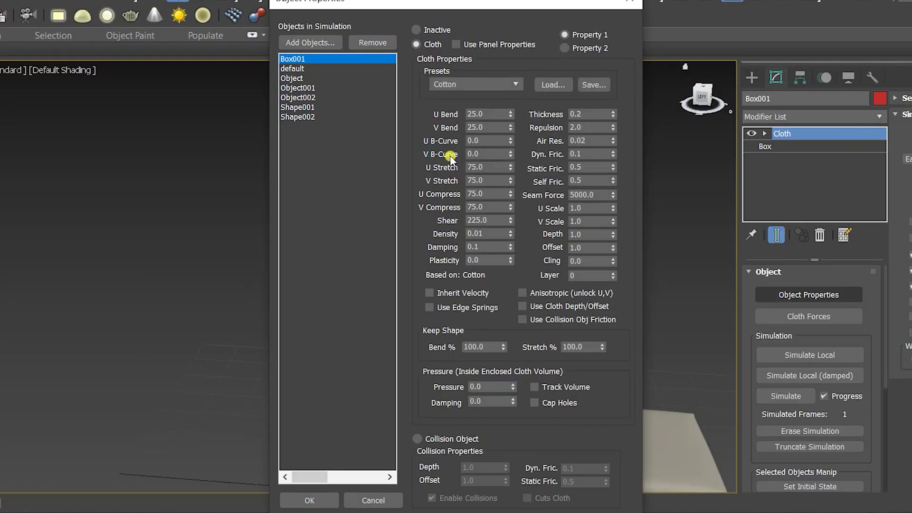
{"action": "type", "text": "80"}
{"action": "left_click", "coordinate": [302, 502]}
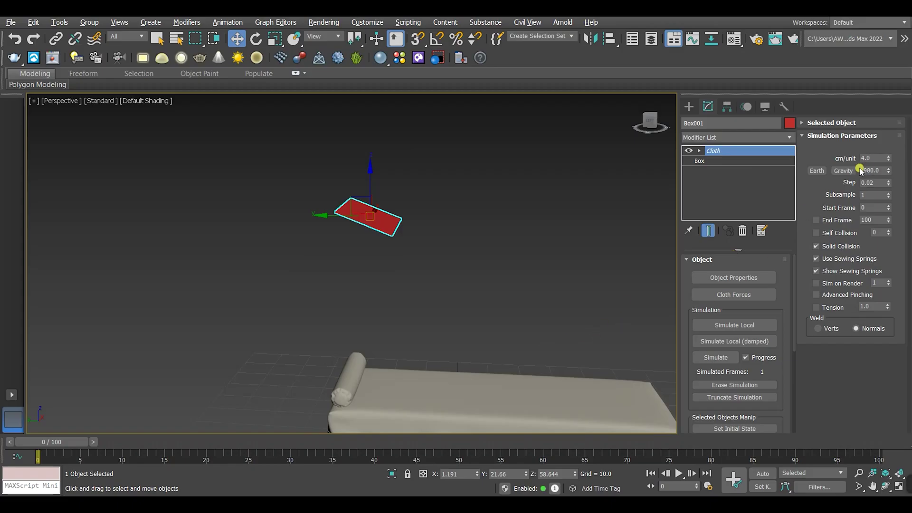
Set the cloth scale to 4.0 cm/unit and run the local simulation with gravity on to drop the pillow onto the bed.
{"action": "left_click", "coordinate": [735, 325]}
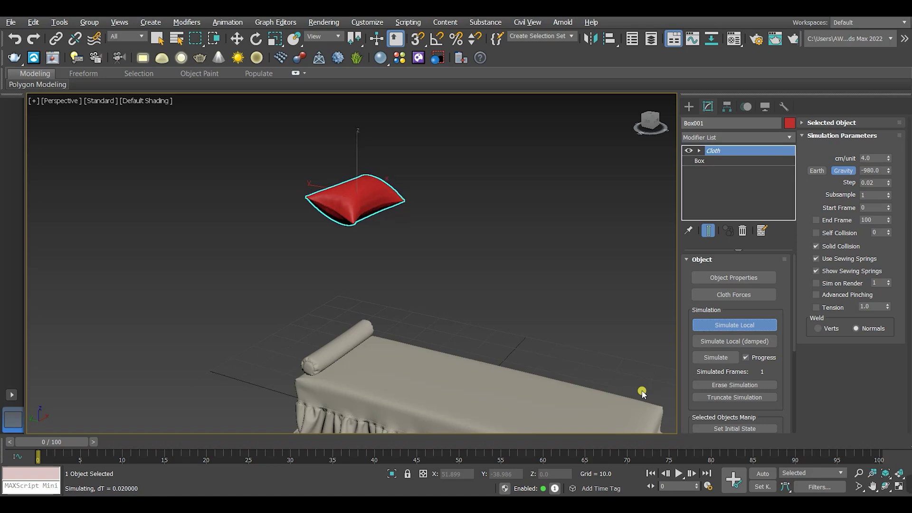
{"action": "middle_click_drag", "start_coordinate": [363, 294], "coordinate": [356, 424], "text": "alt"}
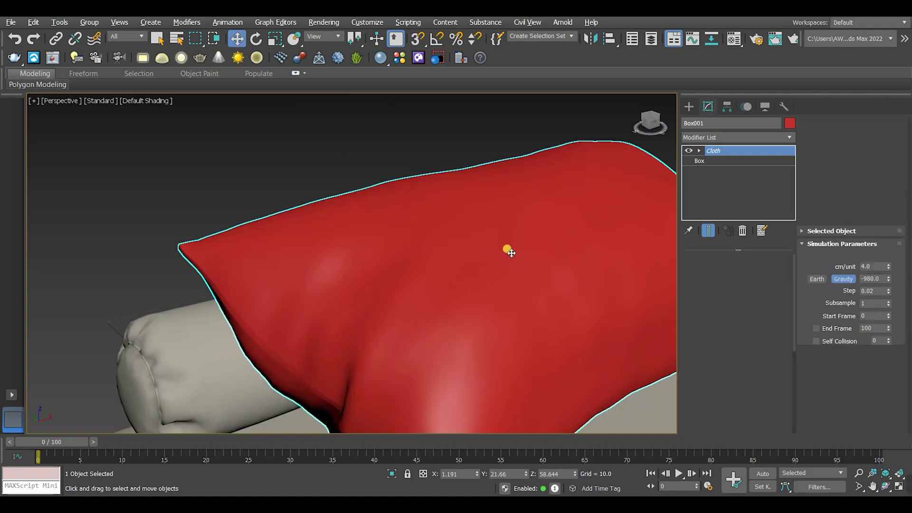
Convert the simulated pillow to an Editable Poly.
{"action": "right_click", "coordinate": [508, 251]}
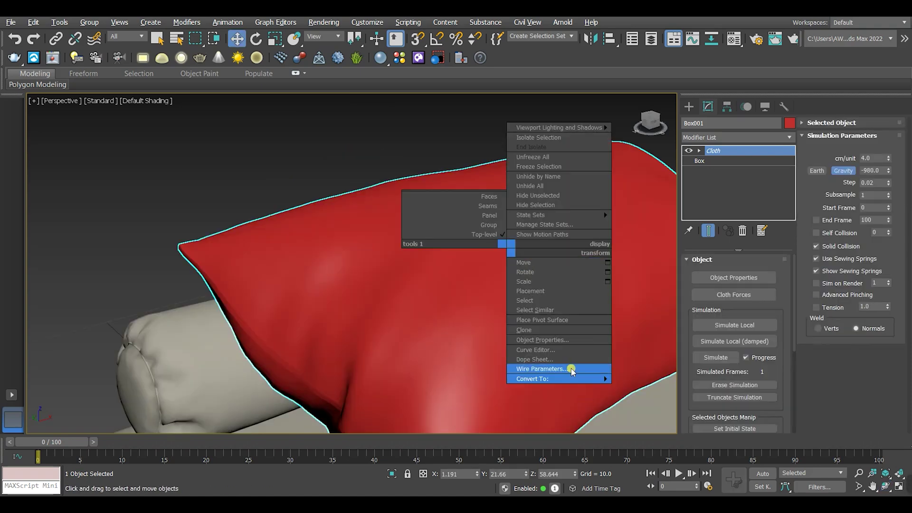
{"action": "mouse_move", "coordinate": [584, 376]}
{"action": "left_click", "coordinate": [641, 388]}
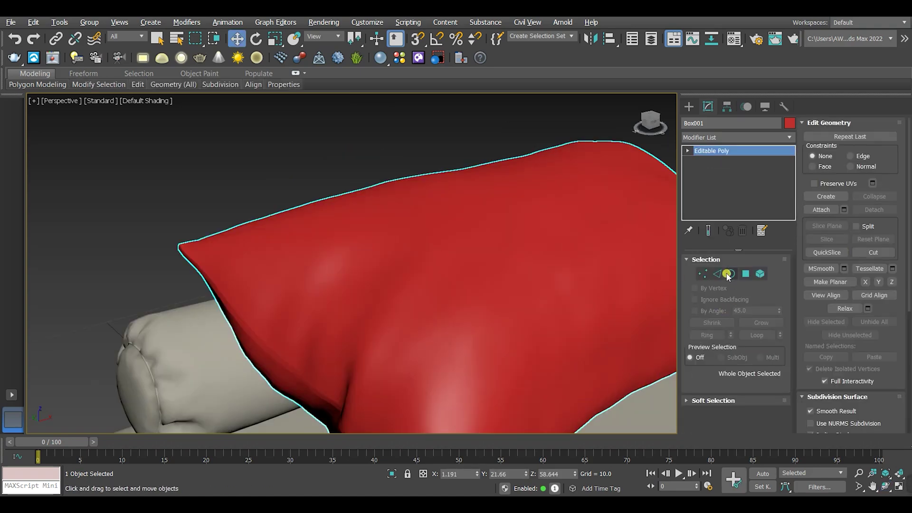
Select an edge along the pillow's side seam and extend the selection to the full edge loop.
{"action": "left_click", "coordinate": [718, 274]}
{"action": "key", "text": "F3"}
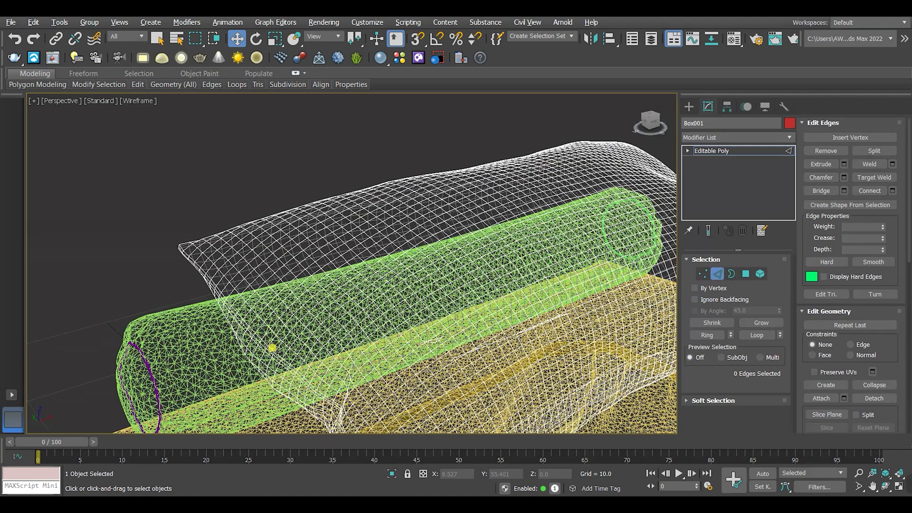
{"action": "key", "text": "F3"}
{"action": "left_click", "coordinate": [270, 347]}
{"action": "key", "text": "F4"}
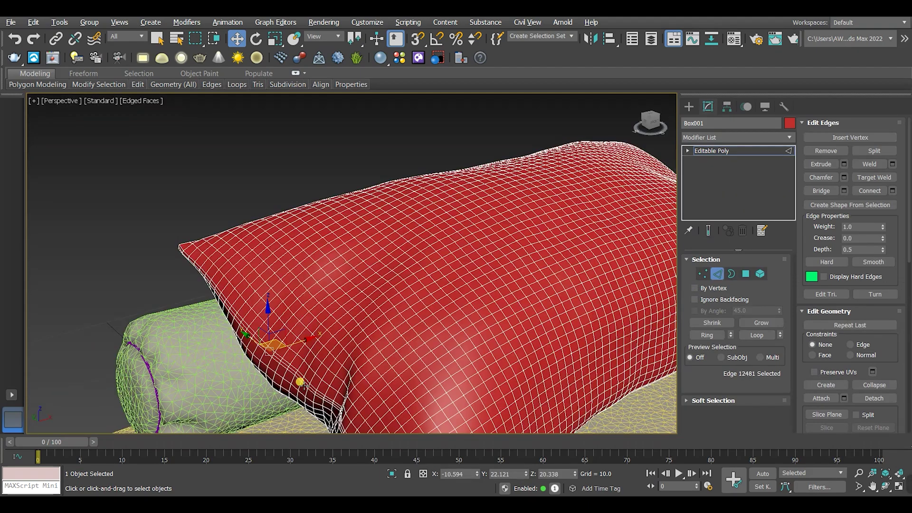
{"action": "key", "text": "F4"}
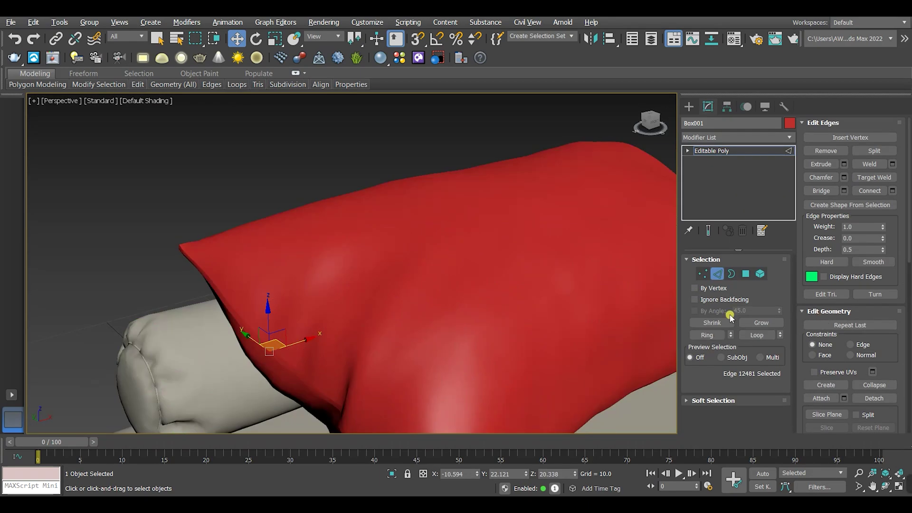
{"action": "left_click", "coordinate": [757, 335]}
{"action": "key", "text": "F4"}
{"action": "key", "text": "F3"}
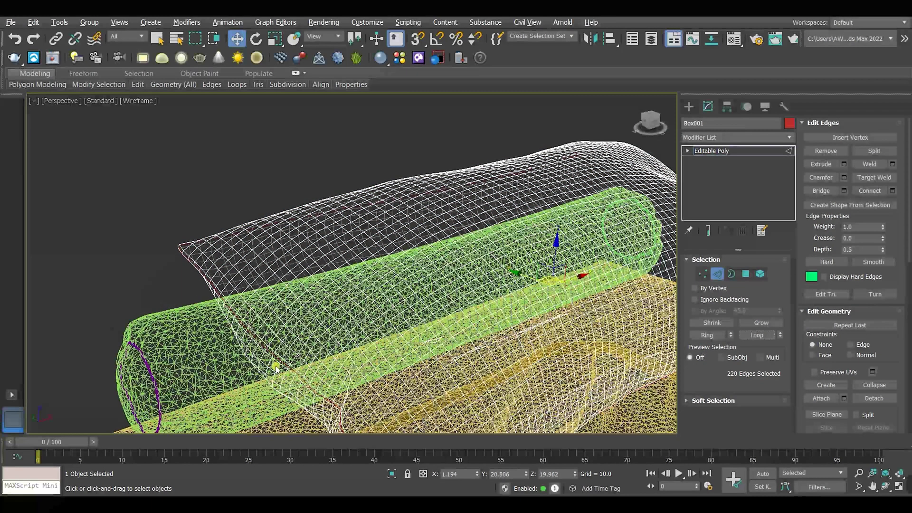
{"action": "key", "text": "F3"}
{"action": "key", "text": "F4"}
Create a separate spline shape from the selected seam edge loop.
{"action": "right_click", "coordinate": [295, 362]}
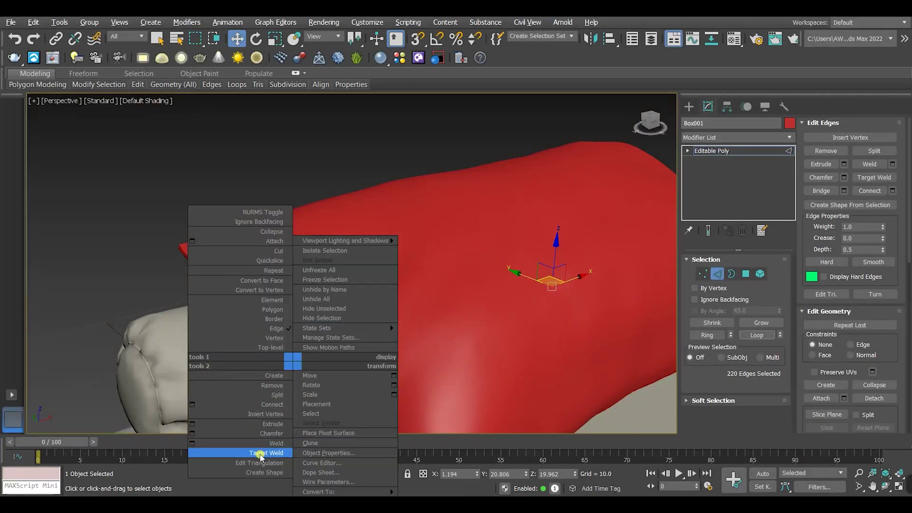
{"action": "left_click", "coordinate": [257, 473]}
{"action": "left_click", "coordinate": [488, 257]}
{"action": "left_click", "coordinate": [433, 272]}
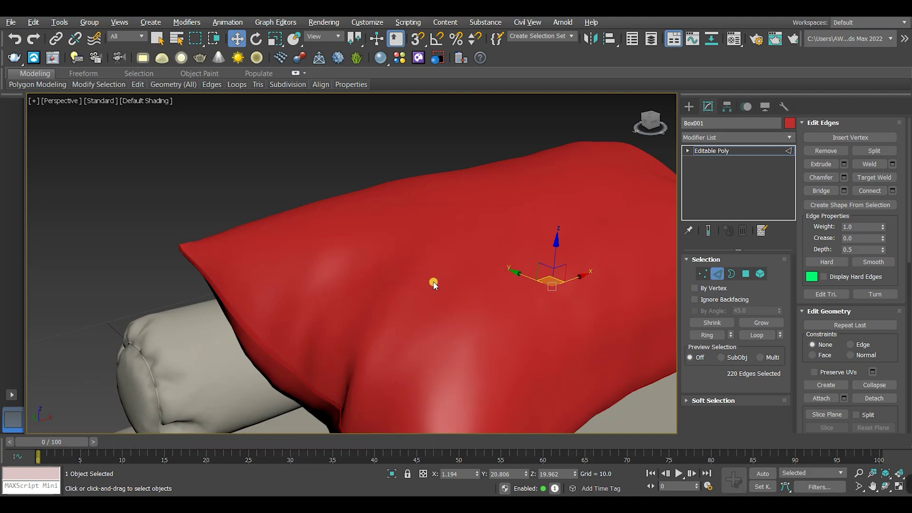
Select the new seam spline and make it renderable in both renderer and viewport with a radial thickness of 0.1.
{"action": "left_click", "coordinate": [690, 106]}
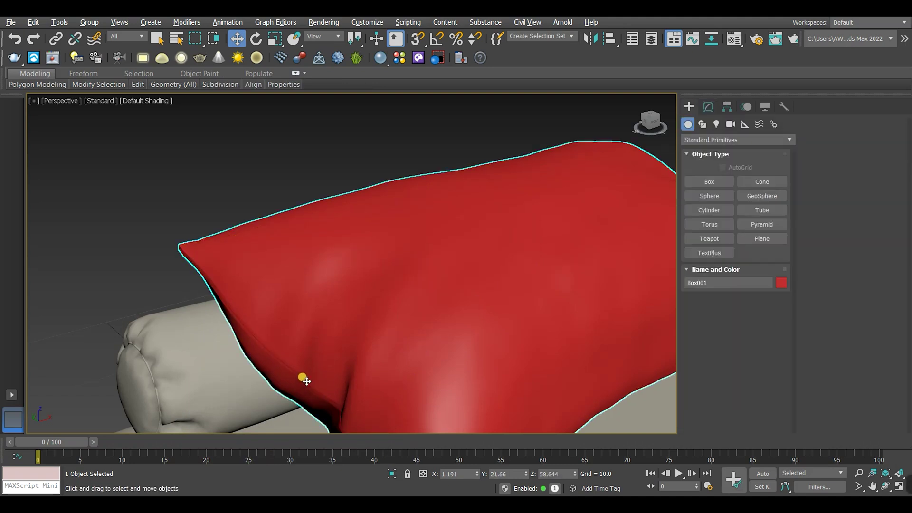
{"action": "left_click", "coordinate": [303, 379]}
{"action": "left_click", "coordinate": [707, 107]}
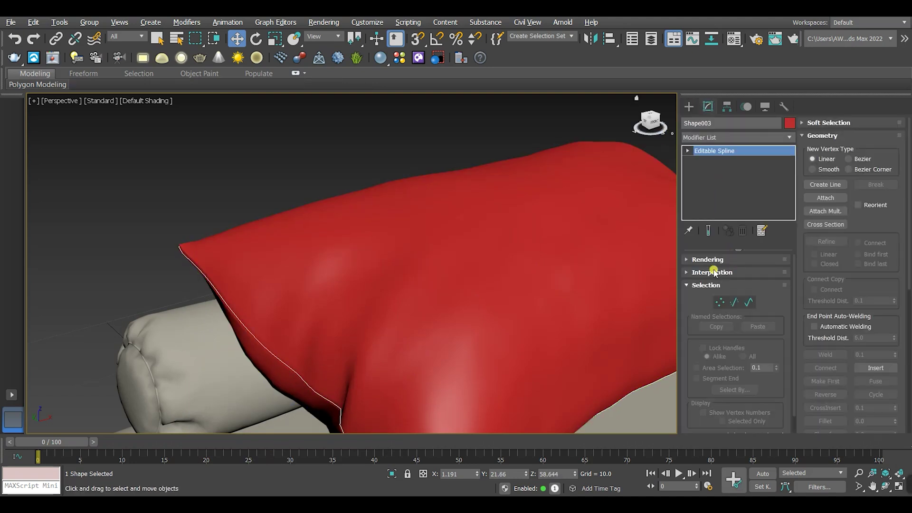
{"action": "left_click", "coordinate": [699, 261]}
{"action": "left_click", "coordinate": [693, 280]}
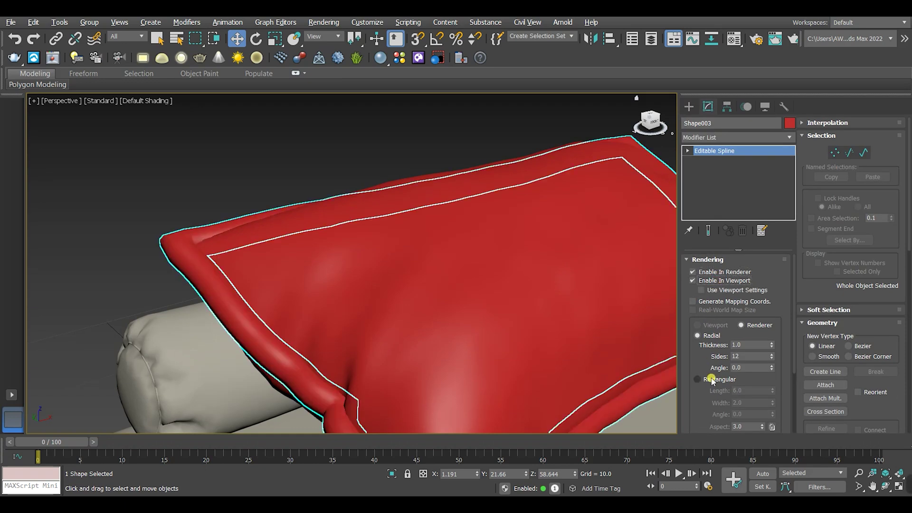
{"action": "key", "text": "Return"}
{"action": "left_click", "coordinate": [153, 179]}
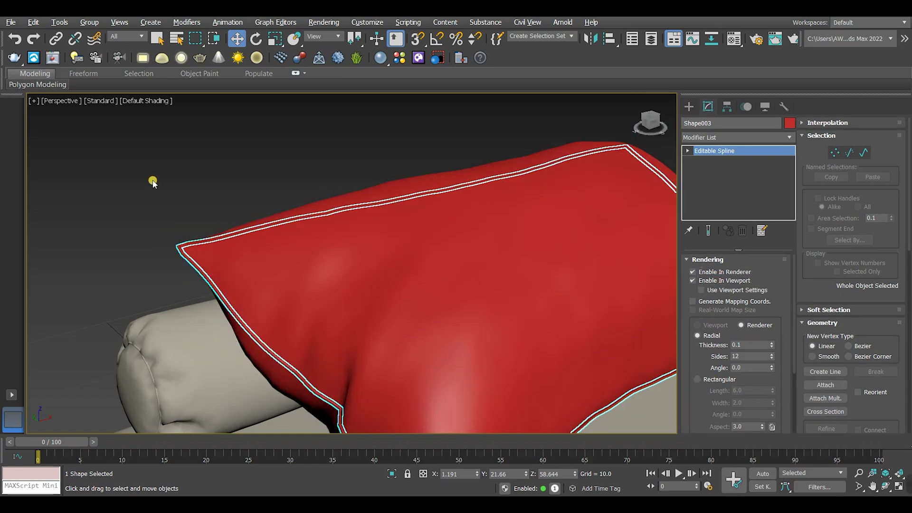
Display the mesh edges on the selected pillow and bring up its Editable Poly subdivision settings.
{"action": "scroll", "coordinate": [300, 368], "scroll_direction": "up", "scroll_amount": 3}
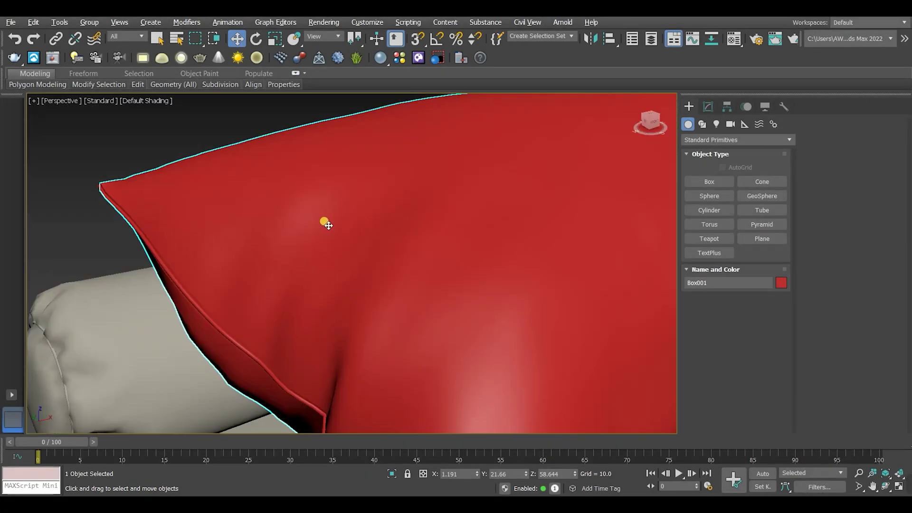
{"action": "key", "text": "F4"}
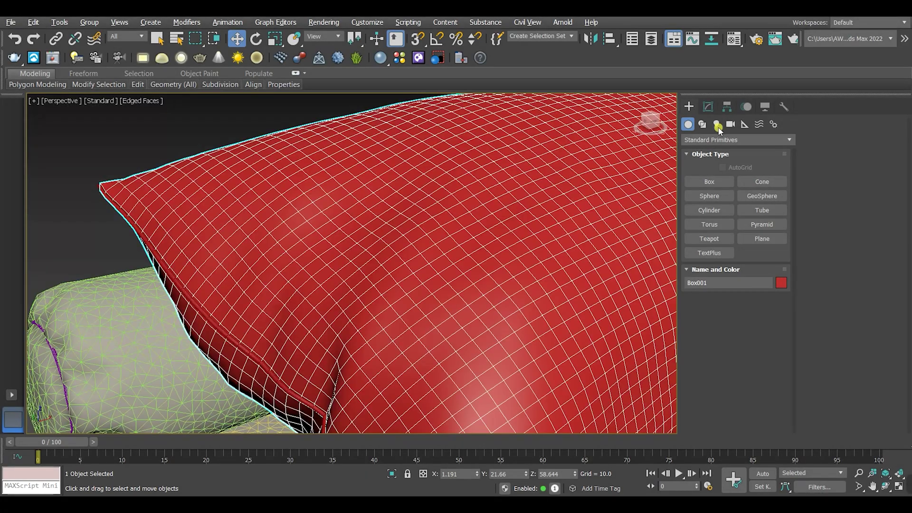
{"action": "left_click", "coordinate": [709, 109]}
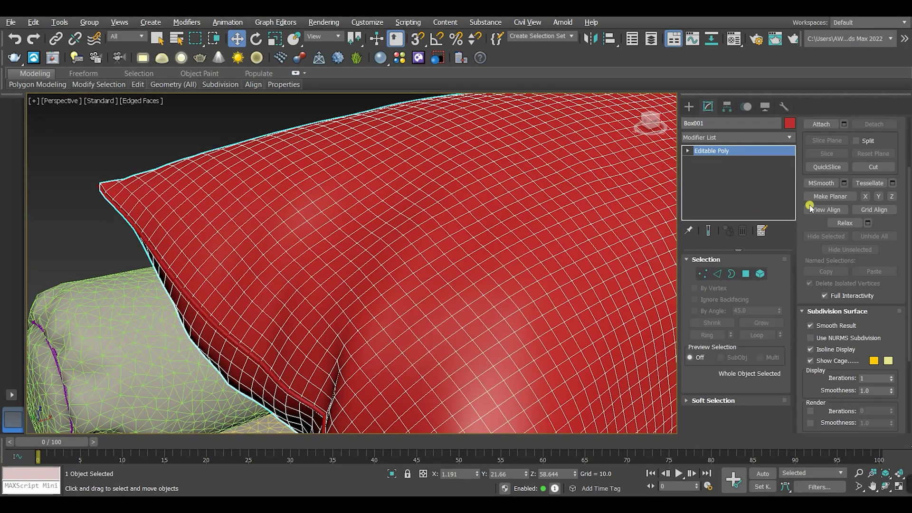